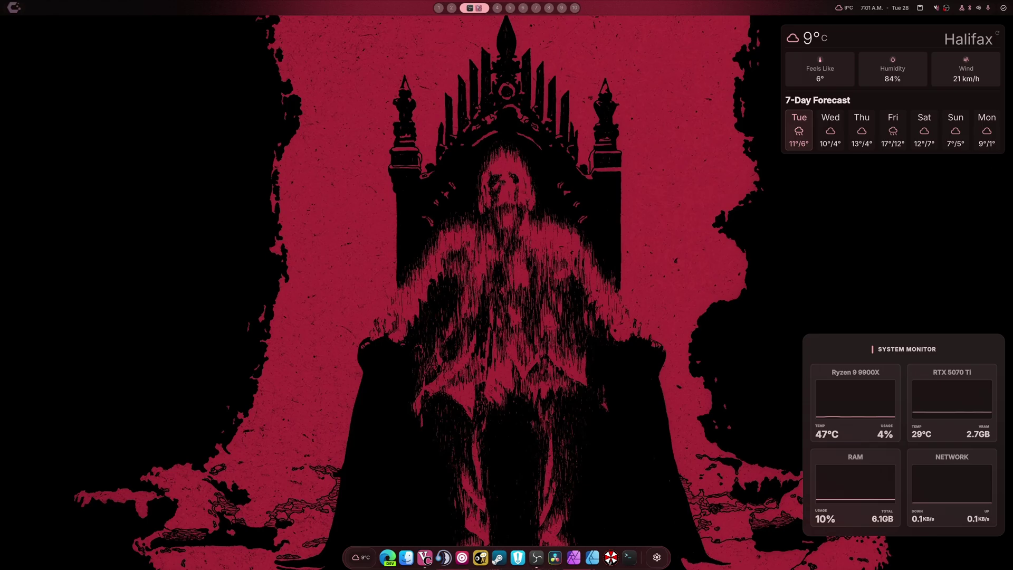
Switch to workspace 2 and open the shell Settings on the Dock page
key("super+2")
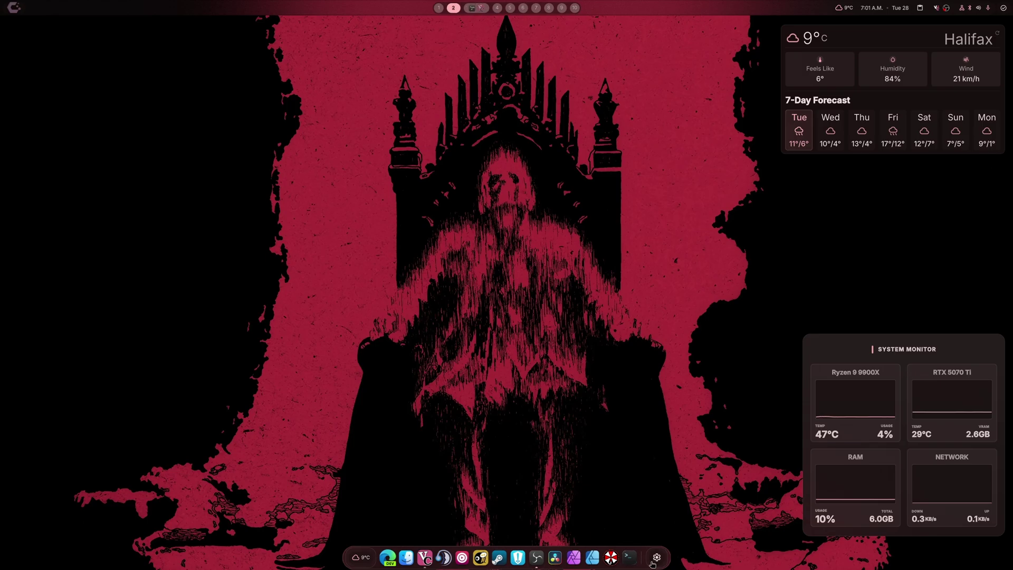
left_click(657, 557)
left_click(207, 210)
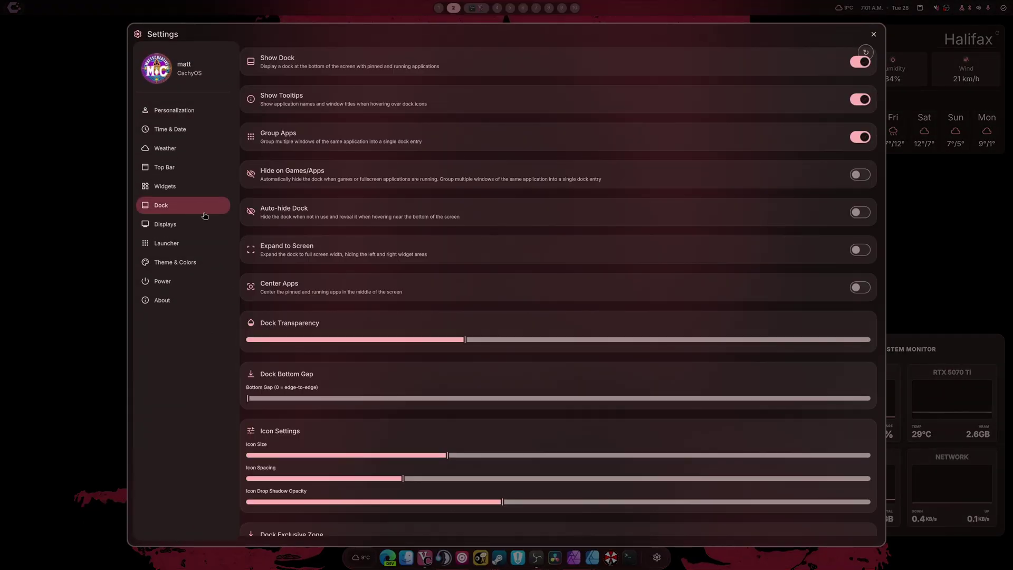
Turn on Manual Show/Hide for the Top Bar to hide it, then return to Dock
left_click(172, 171)
left_click(860, 87)
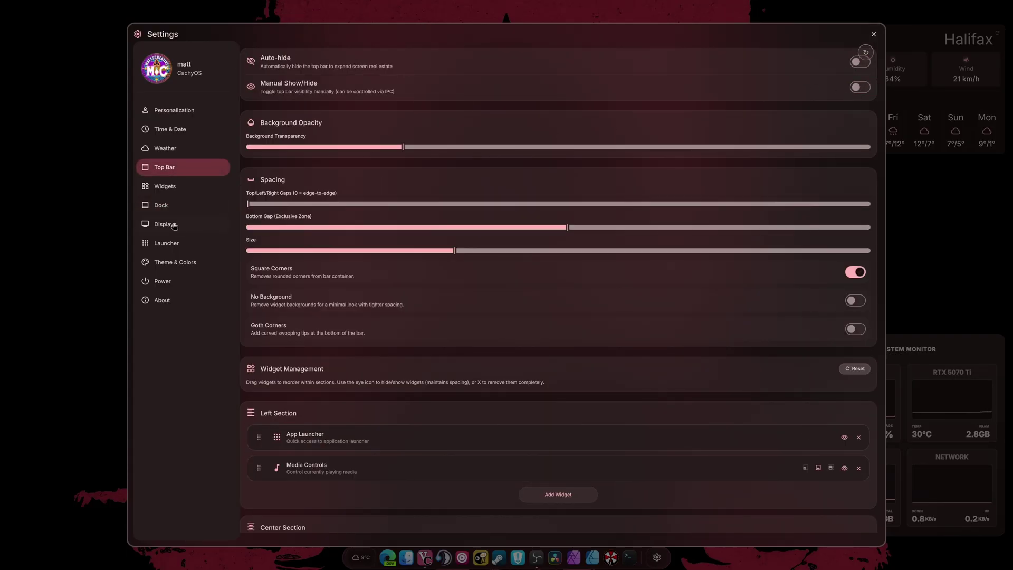
left_click(158, 206)
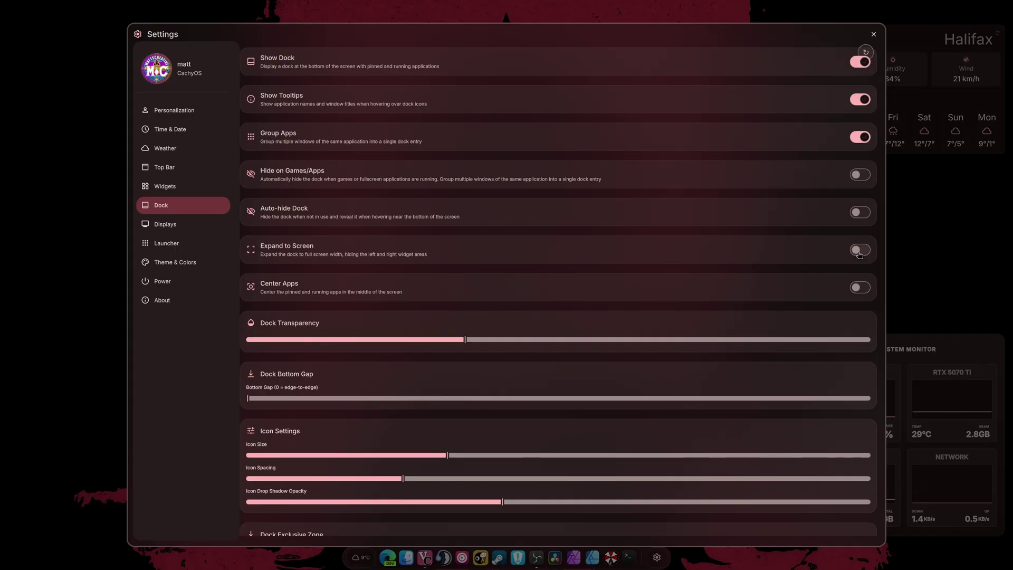
Enable Expand to Screen and Center Apps for the dock, toggling centring off and on to compare
left_click(860, 252)
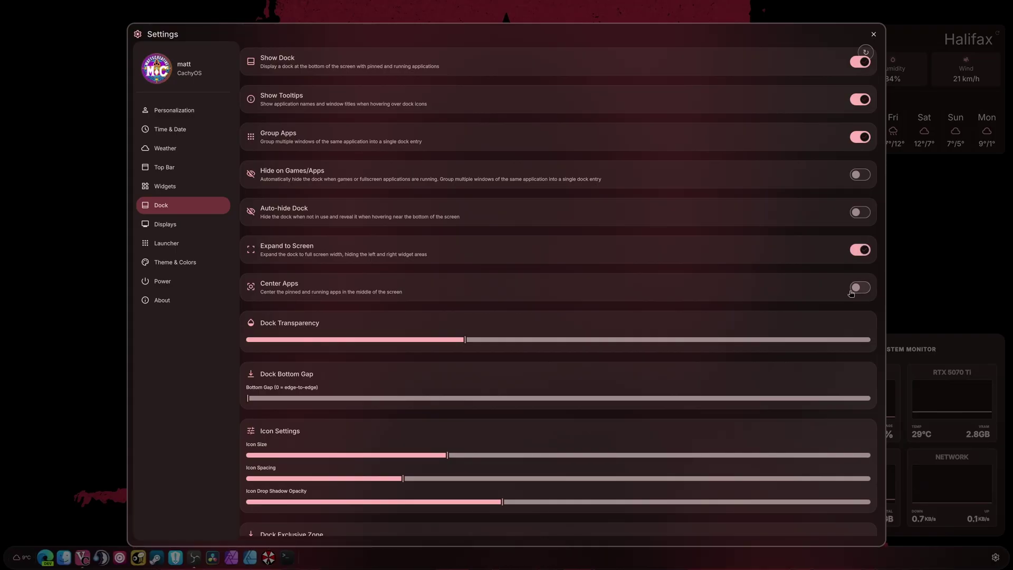
left_click(860, 287)
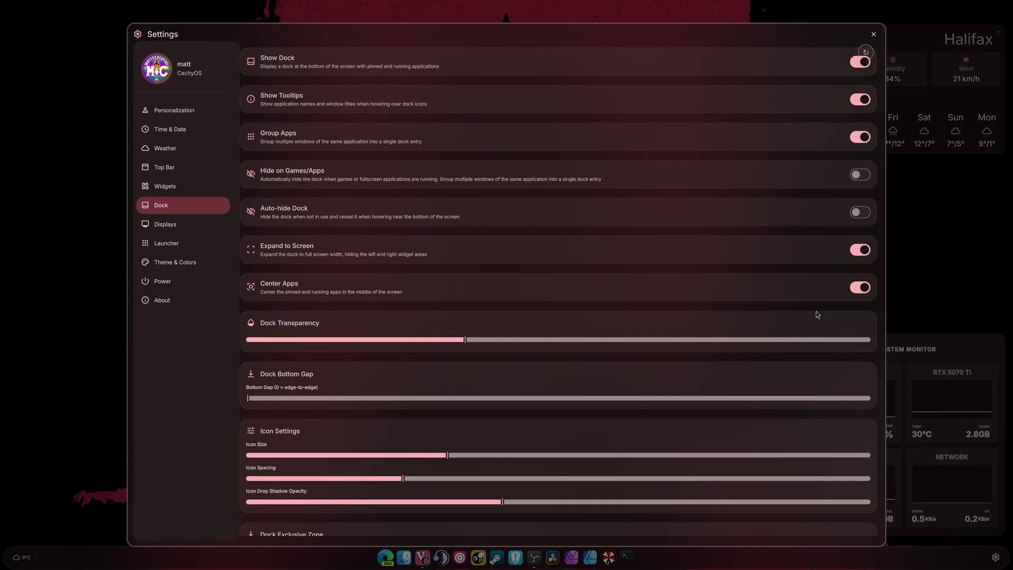
left_click(860, 287)
left_click(860, 287)
Remove the Weather Widget from the dock's left side and Media Controls from its right side
scroll(259, 361, "down", 3)
scroll(250, 360, "down", 12)
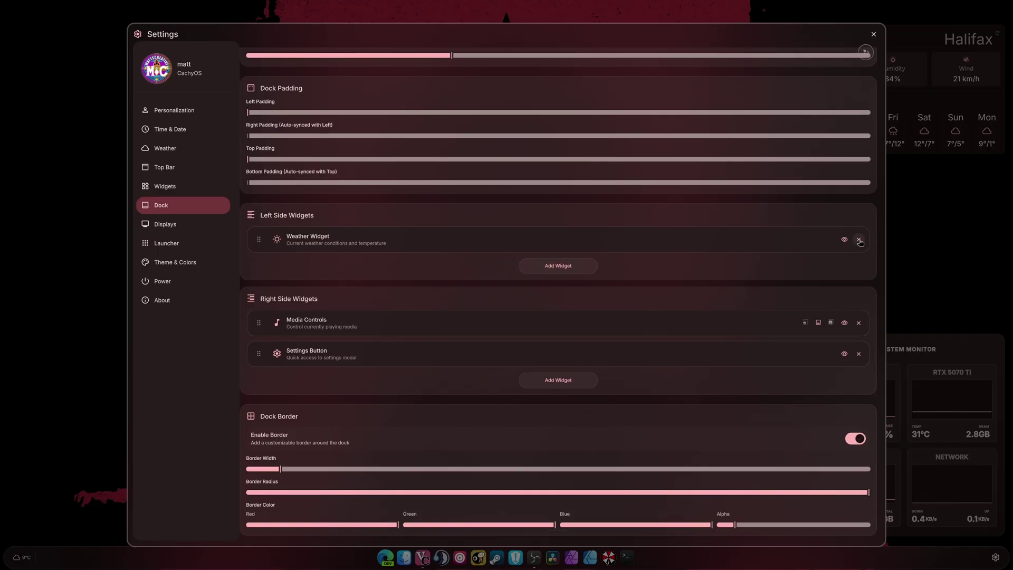
left_click(859, 239)
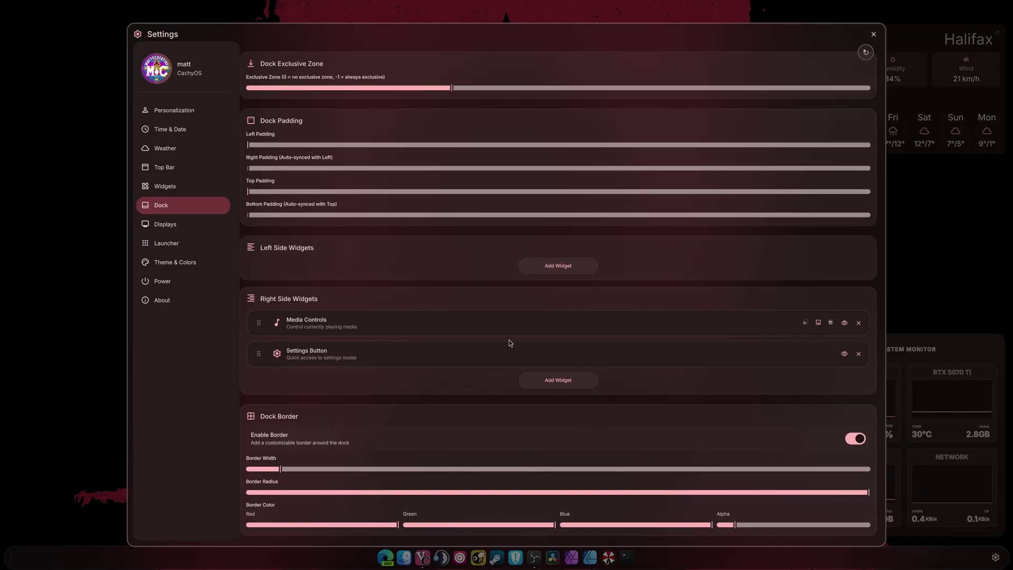
left_click(859, 323)
Add App Launcher and Workspace Switcher to the dock's left side
left_click(563, 300)
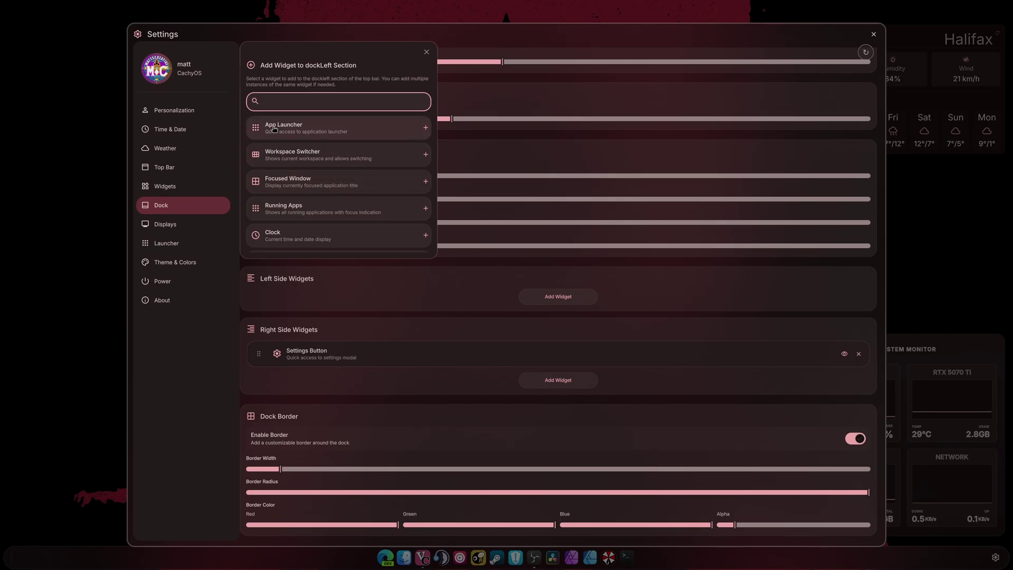
left_click(311, 129)
left_click(558, 328)
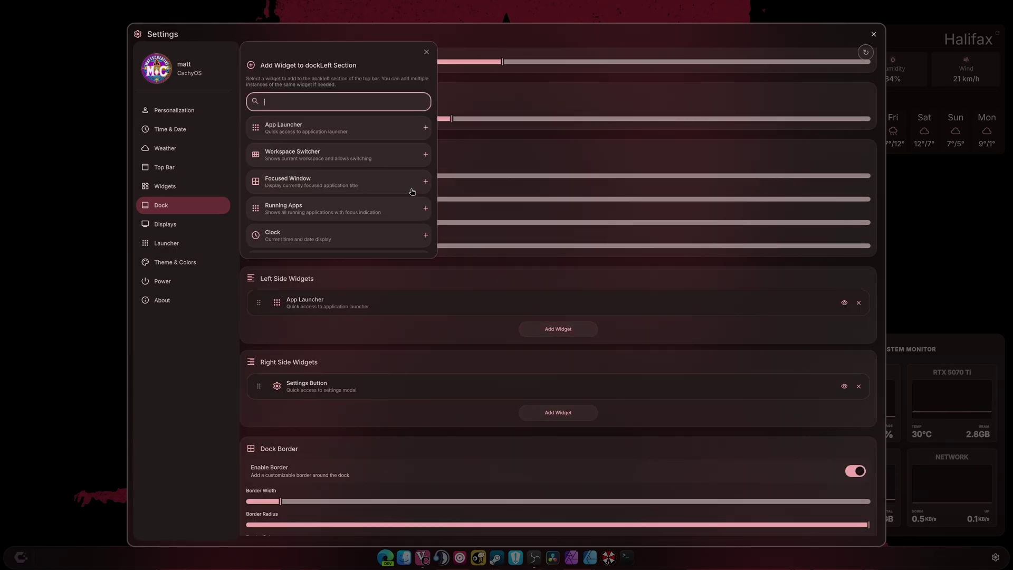
left_click(312, 152)
Add Clock, Weather Widget and Clipboard Manager to the dock's right side
left_click(534, 443)
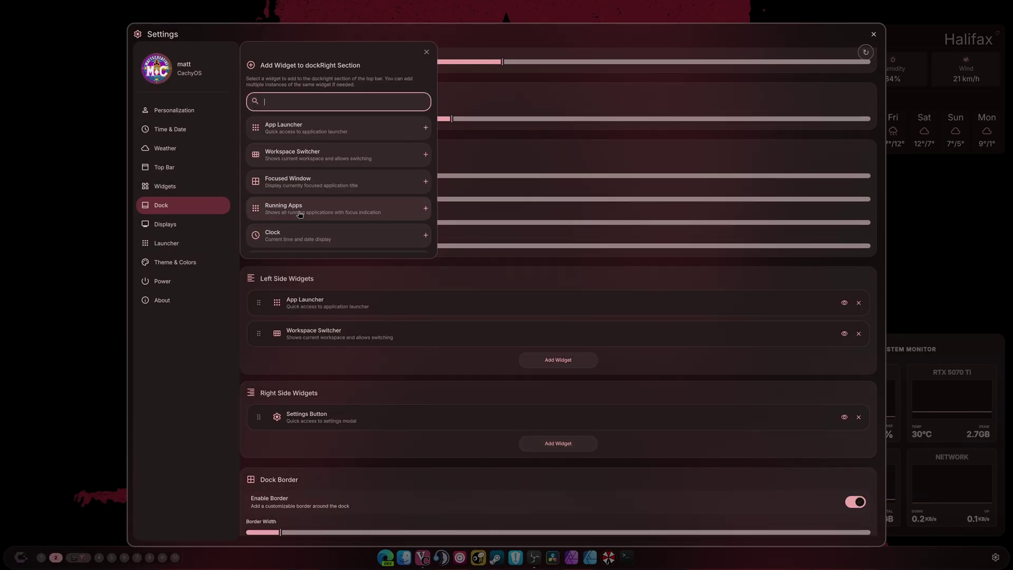
scroll(300, 213, "down", 2)
left_click(317, 164)
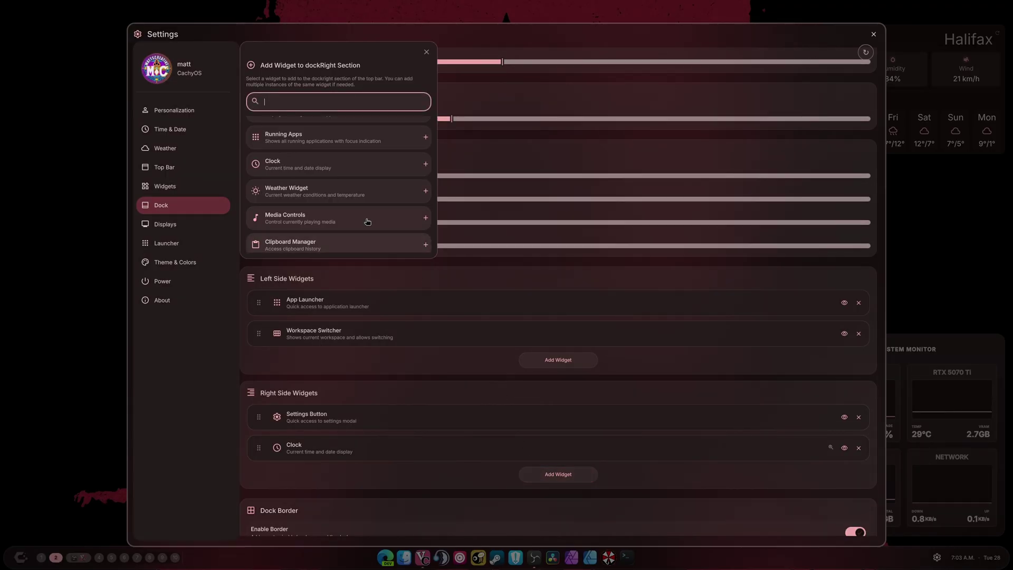
left_click(317, 191)
left_click(558, 505)
scroll(318, 186, "down", 4)
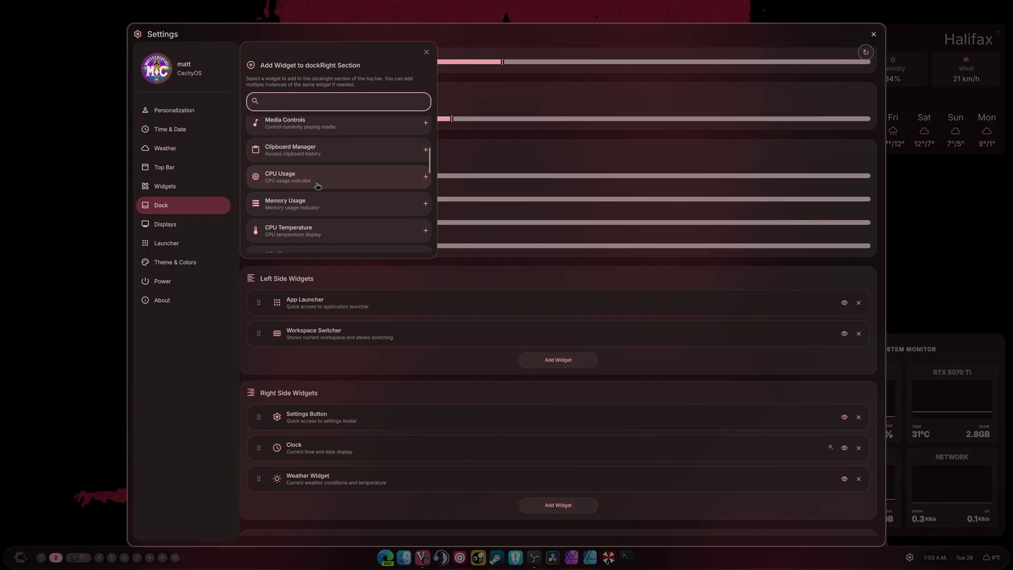
left_click(317, 152)
Add System Tray and Control Center, found by searching 'con', to the dock's right side
scroll(557, 477, "down", 1)
left_click(554, 486)
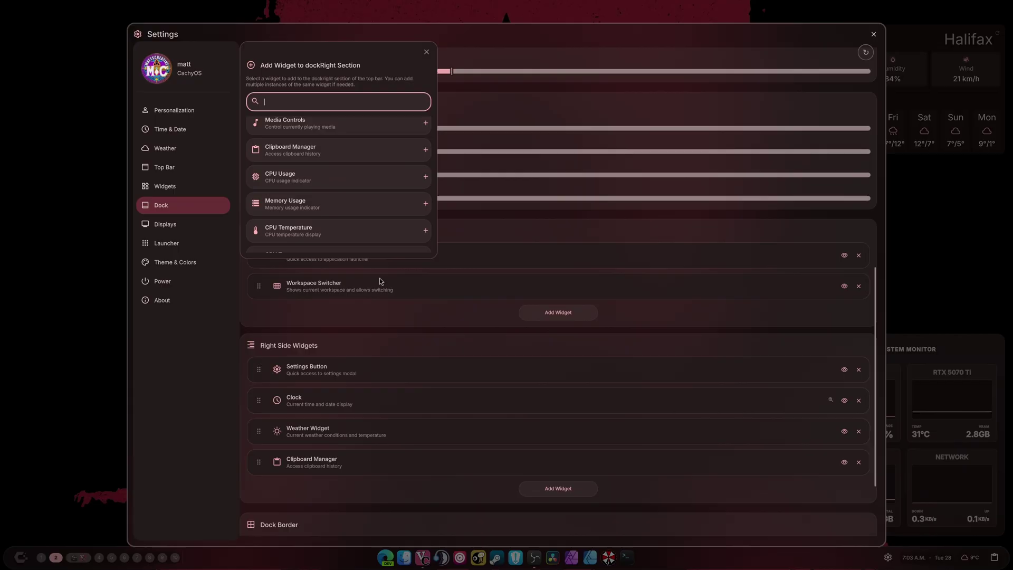
scroll(317, 185, "down", 5)
left_click(317, 160)
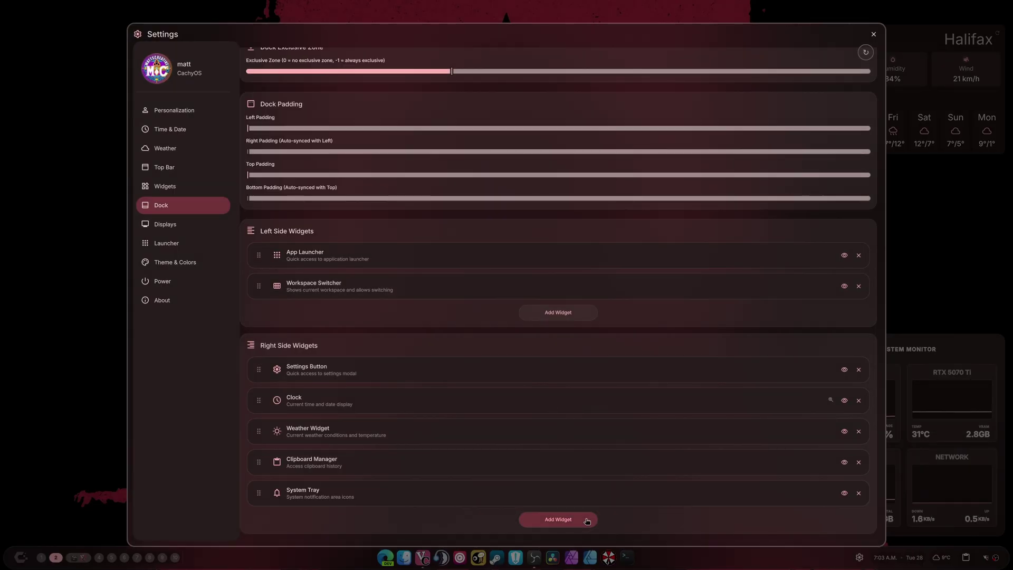
left_click(587, 521)
scroll(299, 163, "down", 3)
scroll(301, 169, "down", 2)
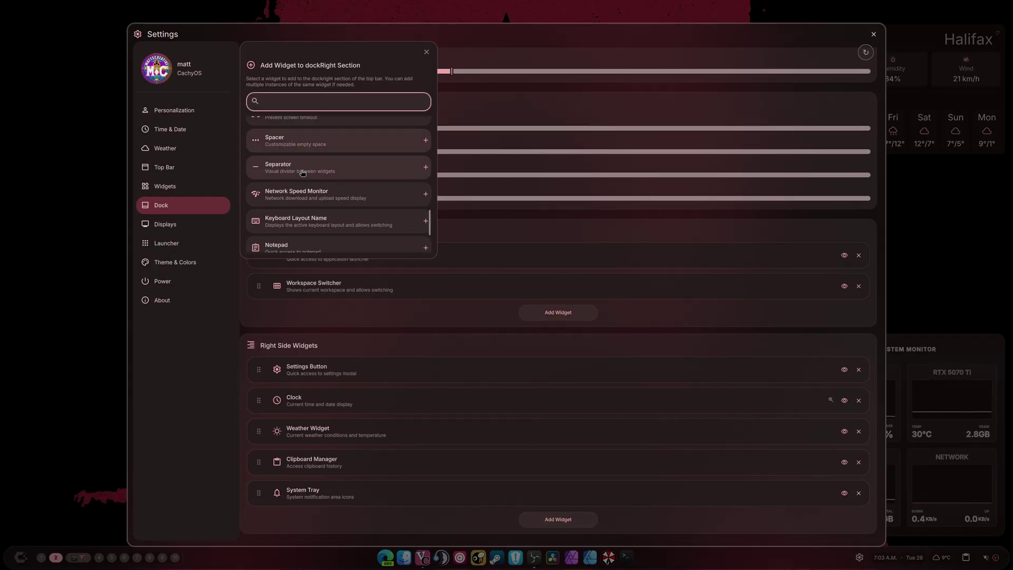
scroll(302, 172, "down", 4)
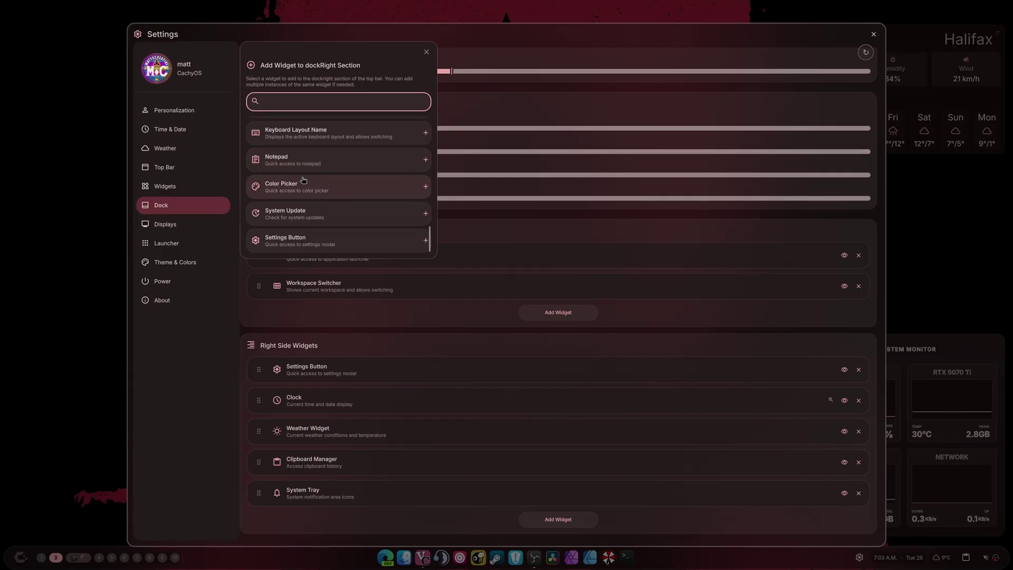
scroll(317, 195, "up", 4)
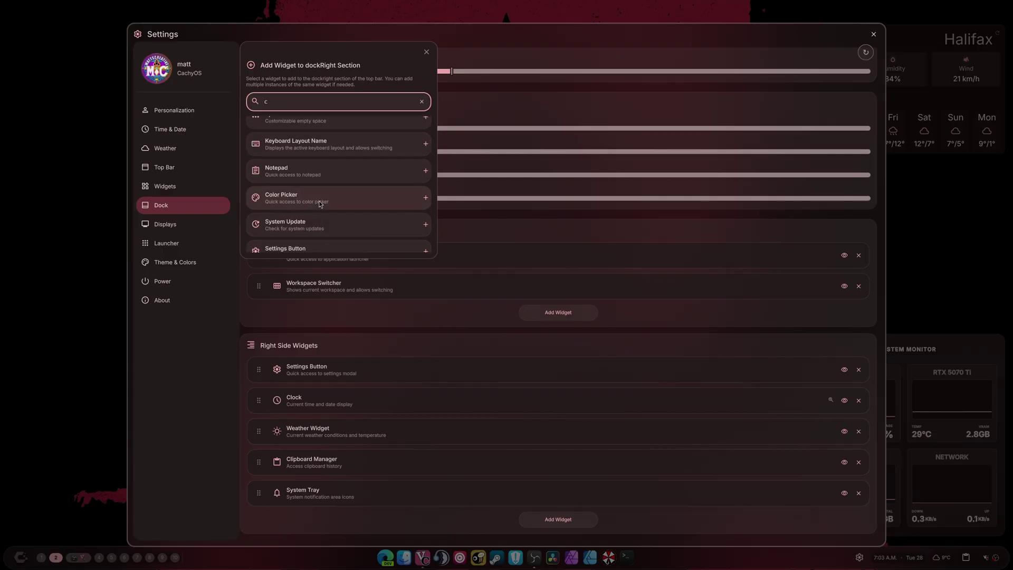
type("con")
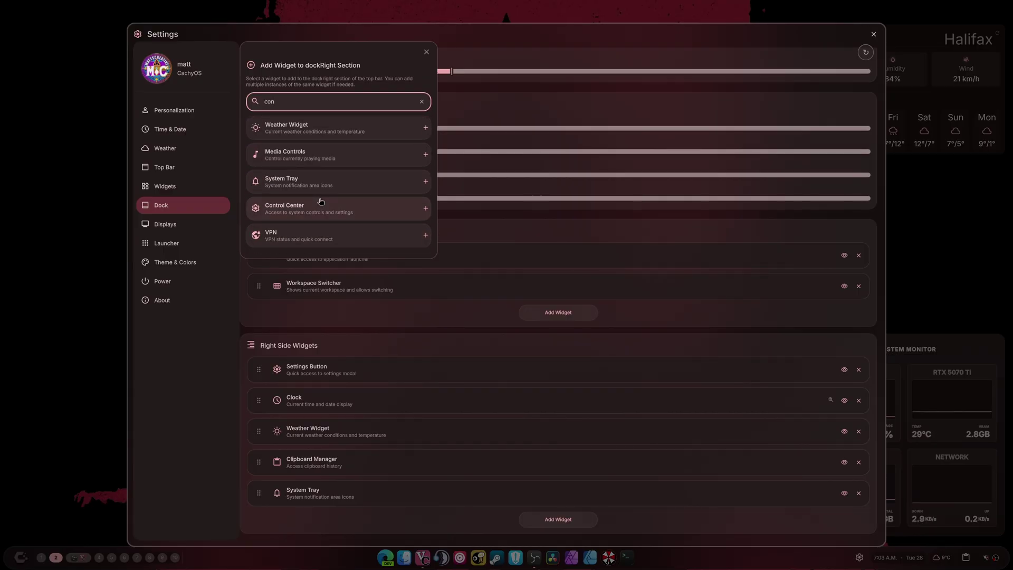
left_click(320, 205)
Move System Tray to the top and Weather Widget above Clock, then close Settings
scroll(530, 414, "down", 1)
scroll(530, 414, "down", 1)
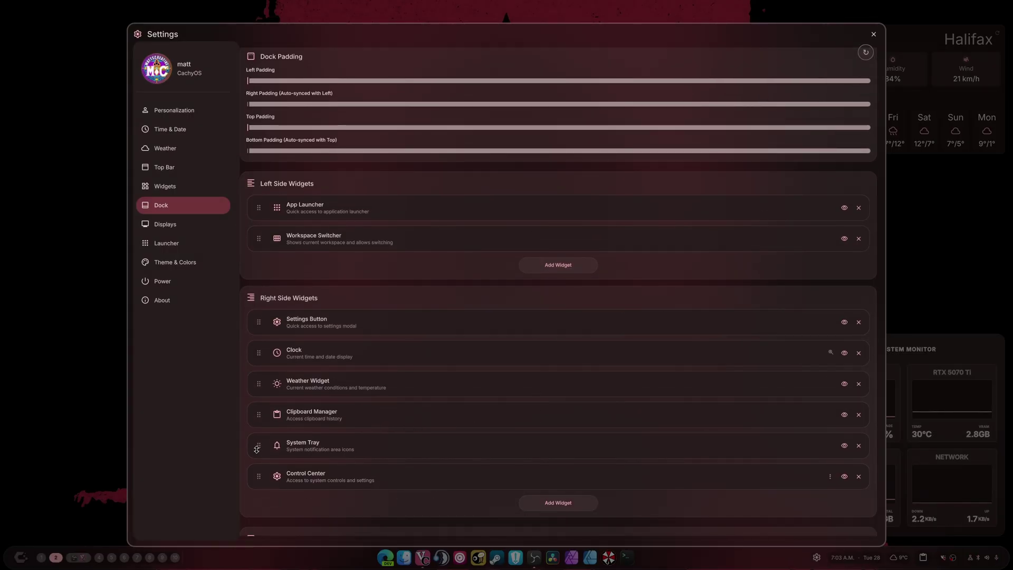
left_click_drag(258, 446, 262, 489)
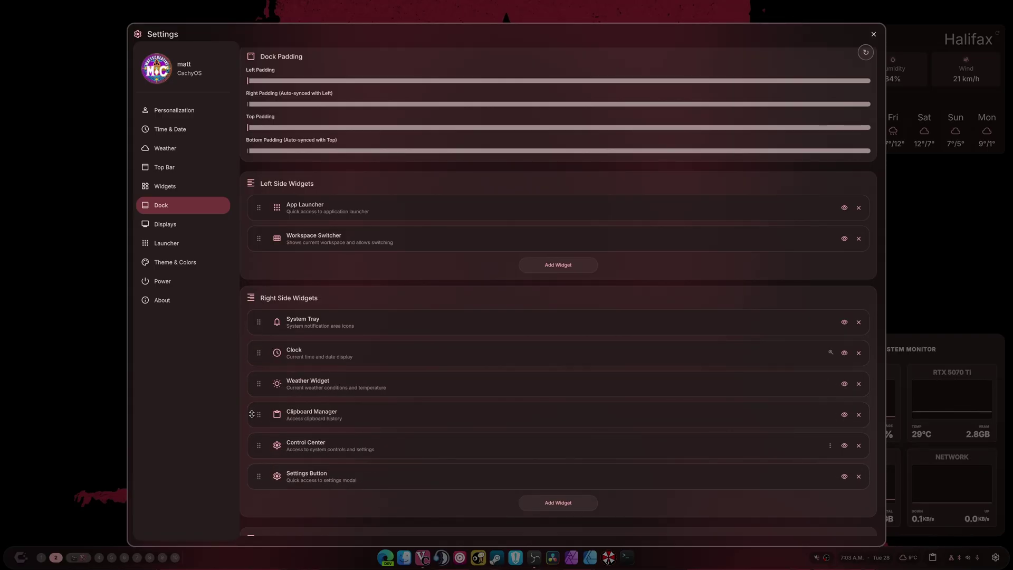
left_click_drag(258, 384, 258, 353)
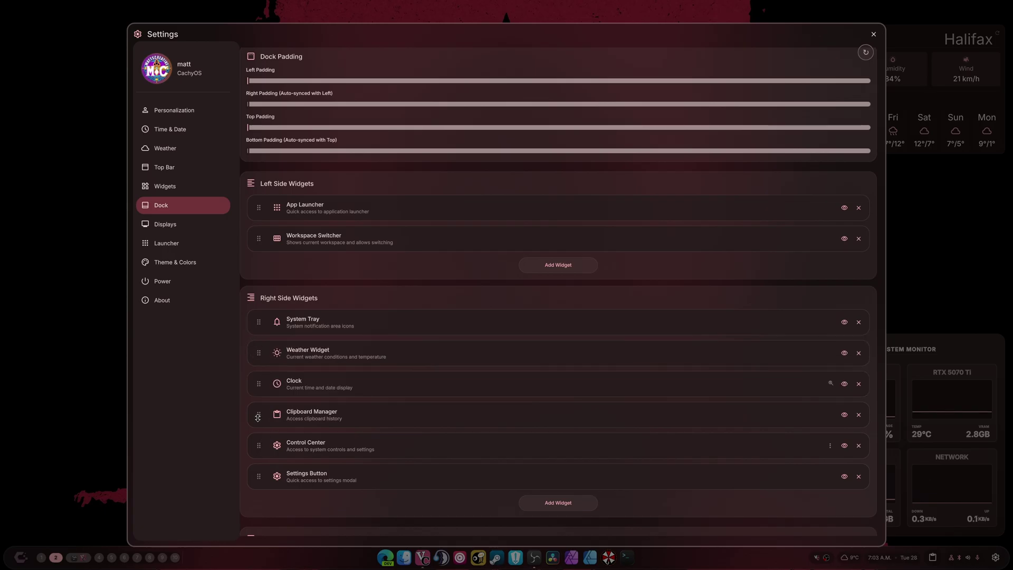
left_click(874, 34)
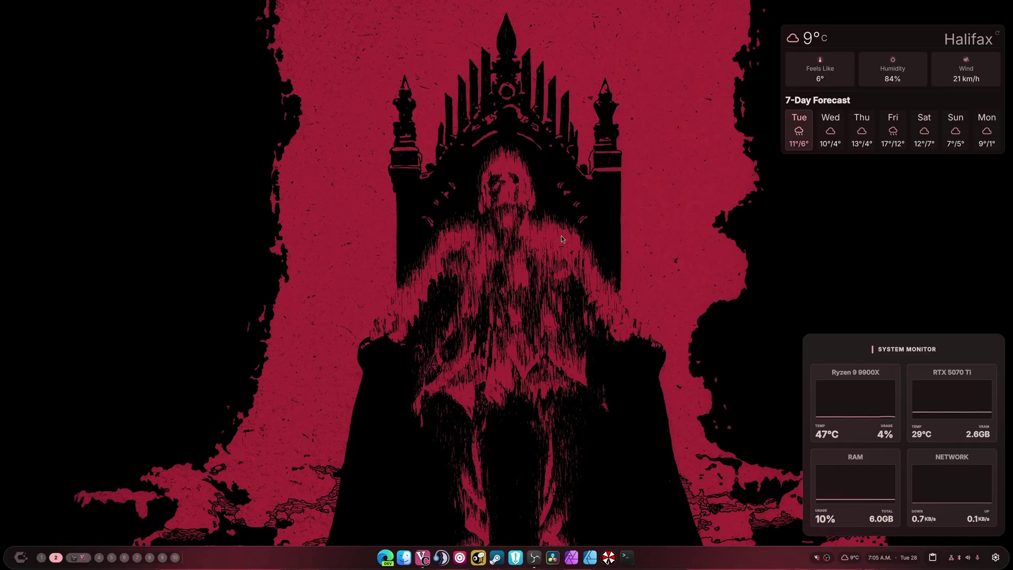
Open the shell Settings from the dock's gear icon, landing on Personalization
left_click(995, 558)
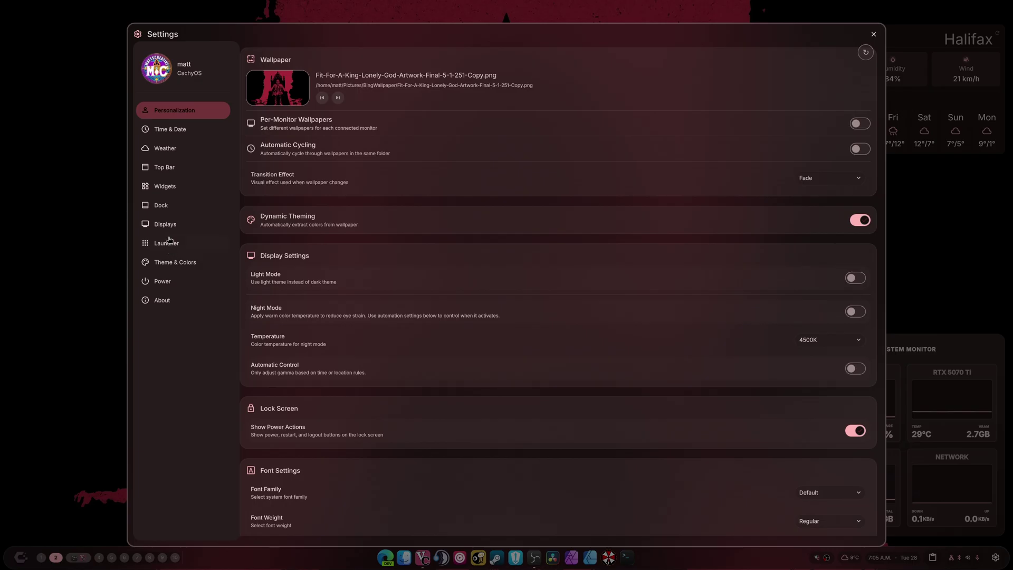
On the Dock page, turn off Center Apps and Expand to Screen
left_click(161, 213)
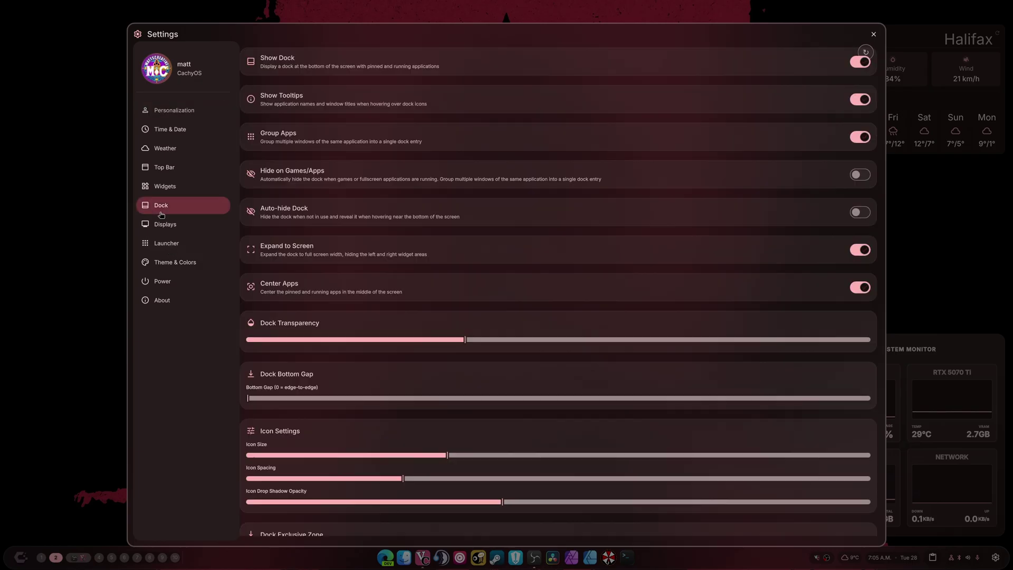
left_click(169, 170)
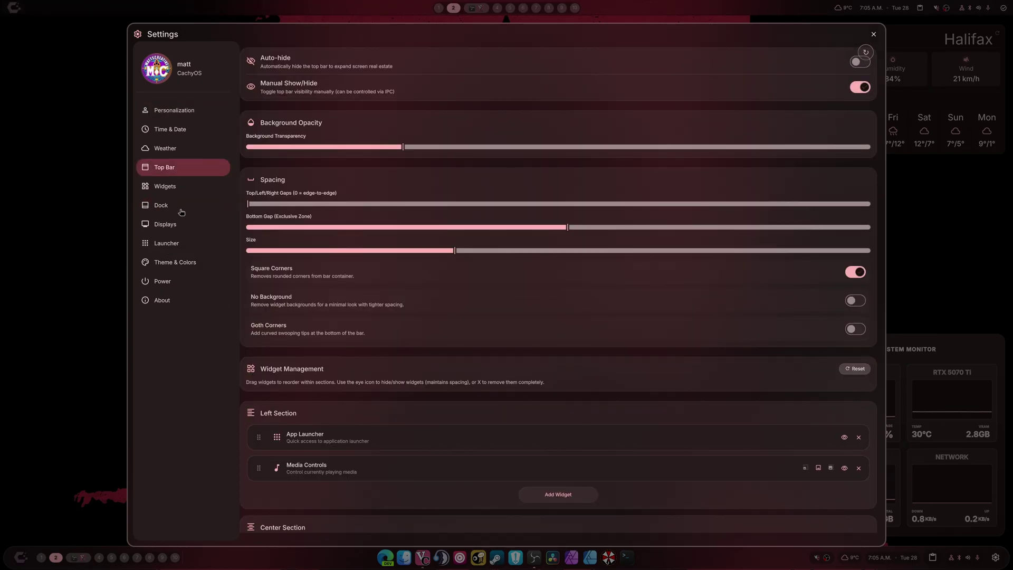
left_click(164, 209)
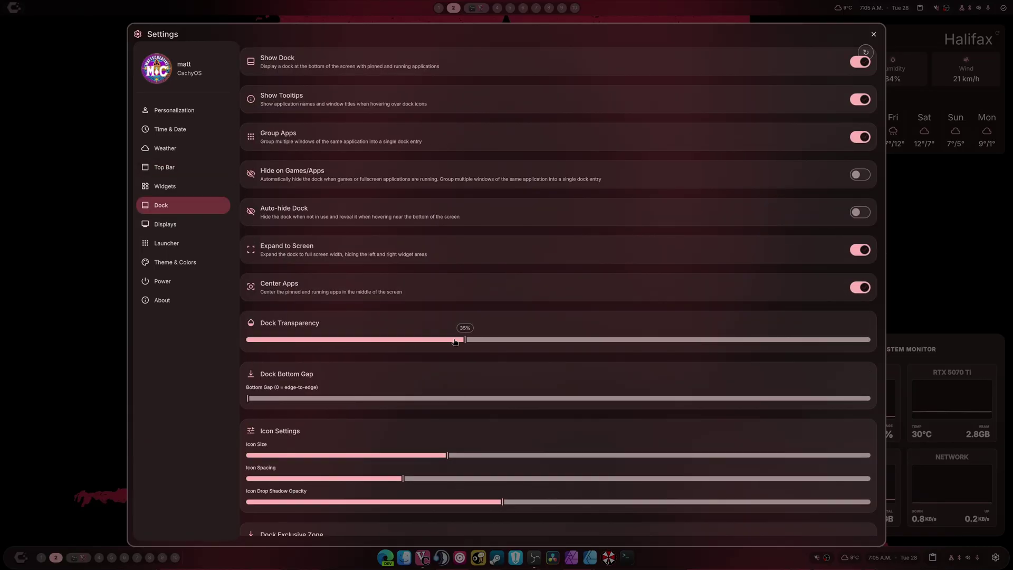
left_click(860, 287)
left_click(860, 249)
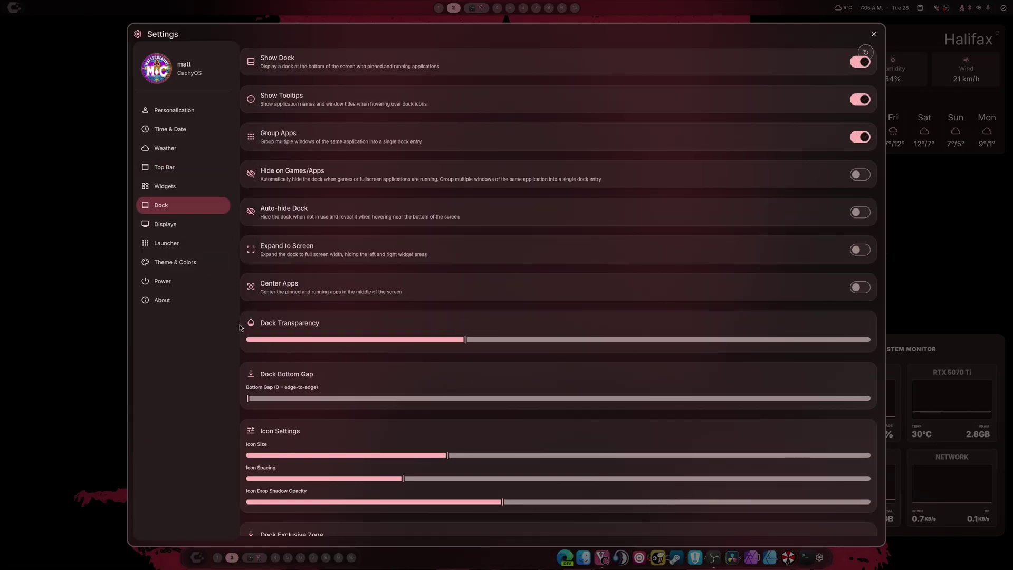
Remove App Launcher, Workspace Switcher, System Tray, Weather, Clock, Clipboard Manager and Control Center from the dock
scroll(246, 354, "down", 6)
scroll(246, 369, "down", 4)
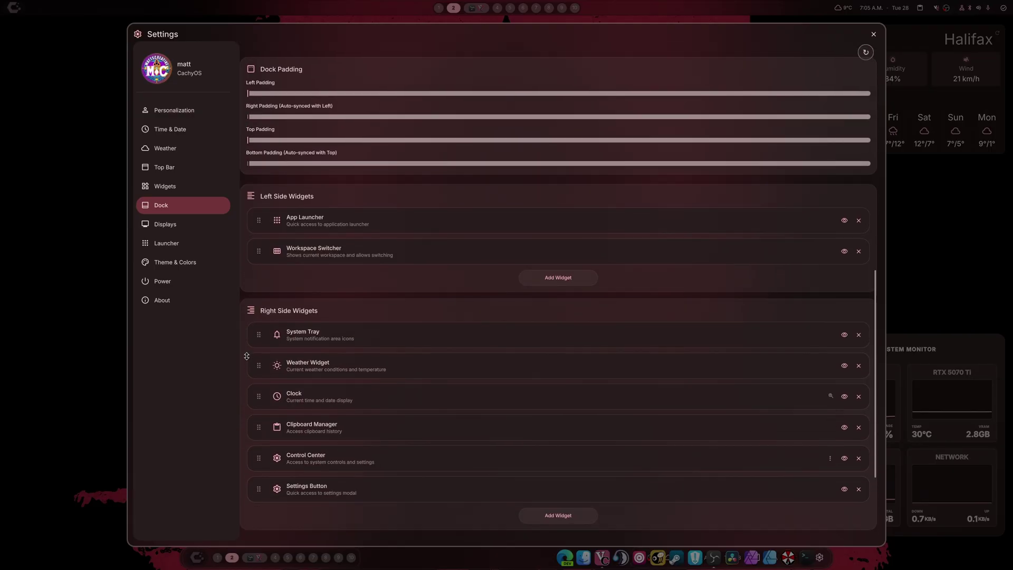
left_click(858, 174)
left_click(859, 173)
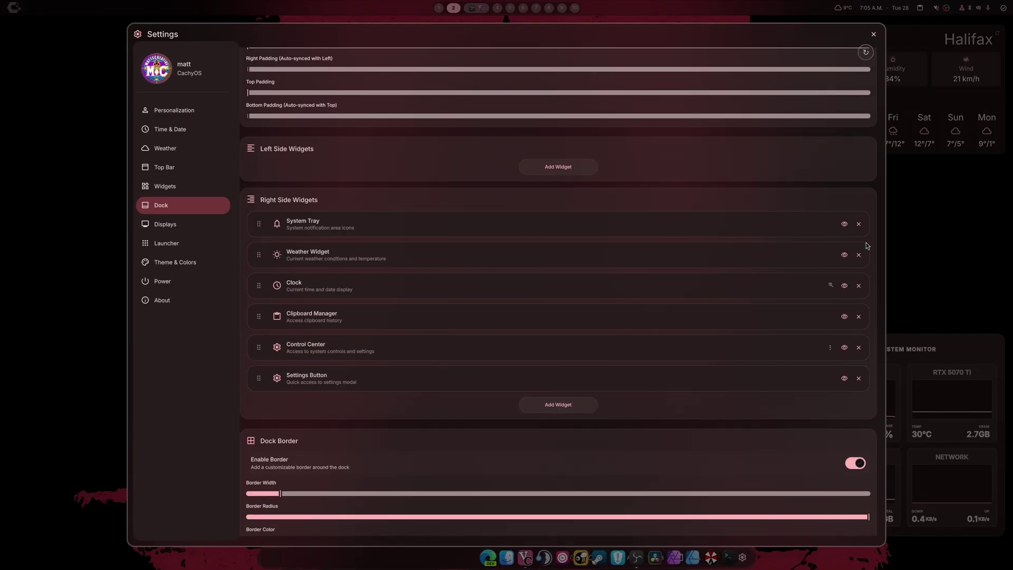
left_click(859, 222)
left_click(858, 228)
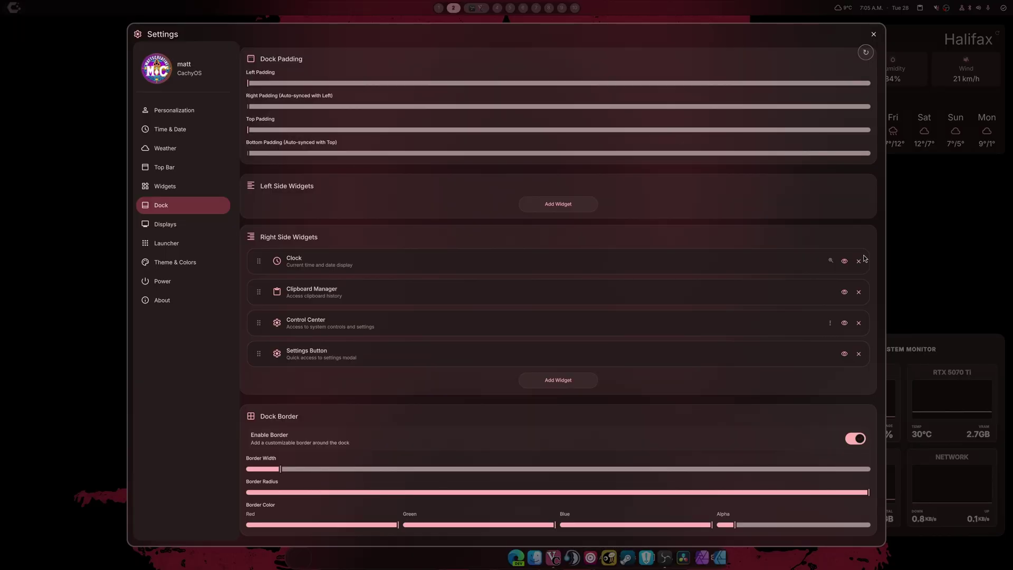
left_click(859, 261)
left_click(859, 292)
left_click(857, 322)
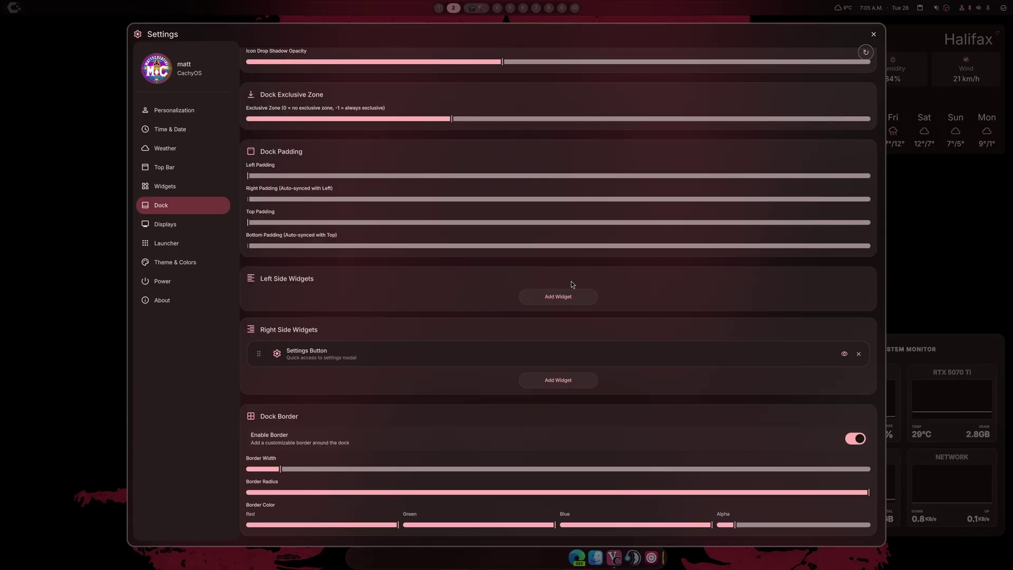
Add Weather Widget on the left and Media Controls above Settings Button on the right, then close Settings
left_click(558, 296)
scroll(326, 177, "down", 2)
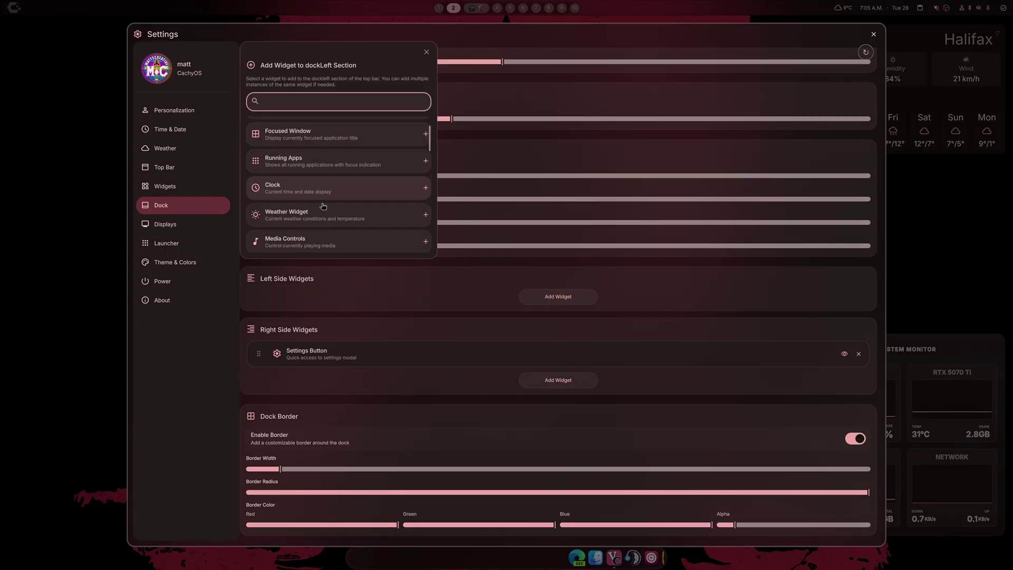
left_click(325, 211)
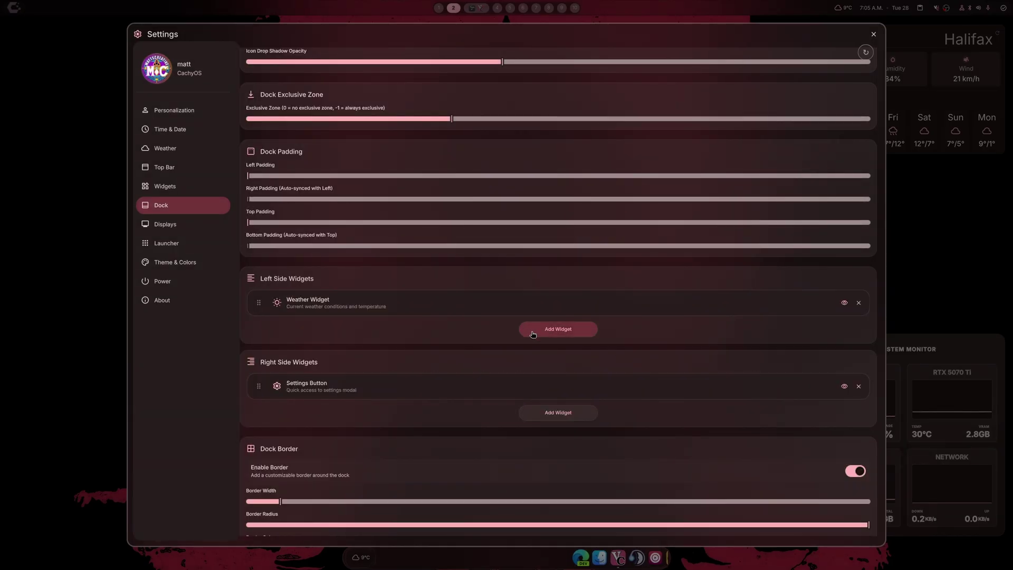
left_click(537, 407)
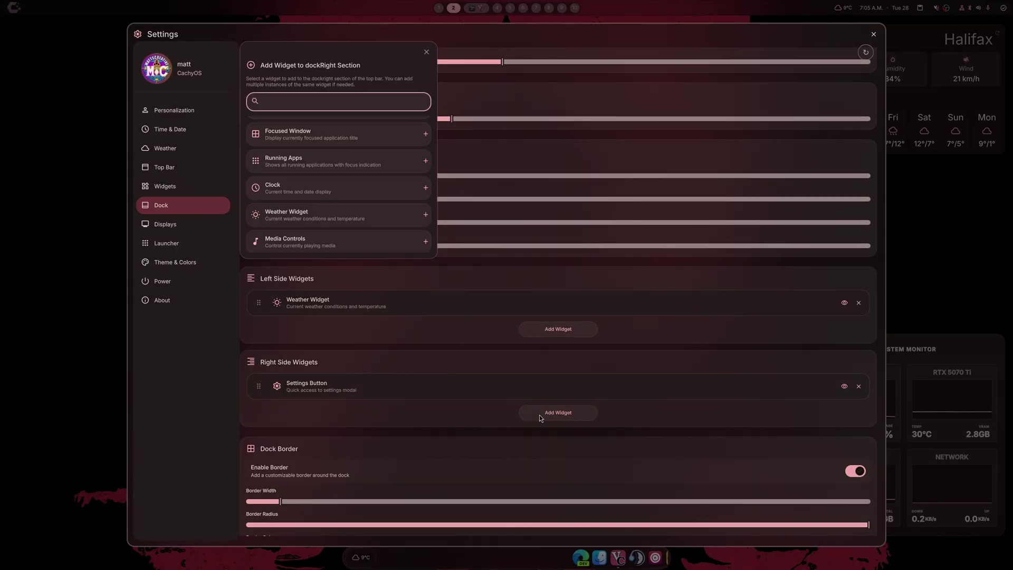
type("med")
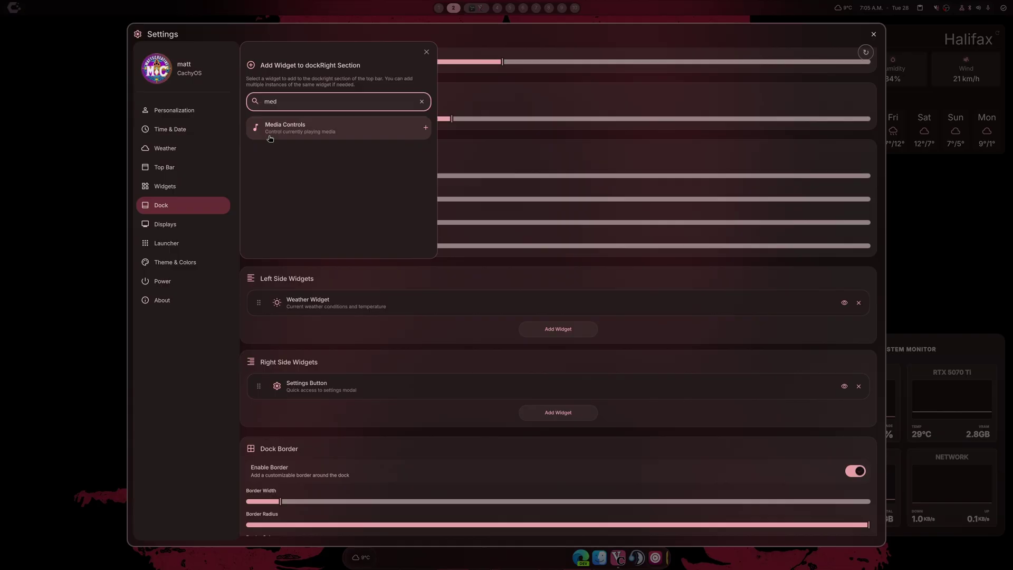
left_click(270, 128)
left_click_drag(258, 386, 258, 417)
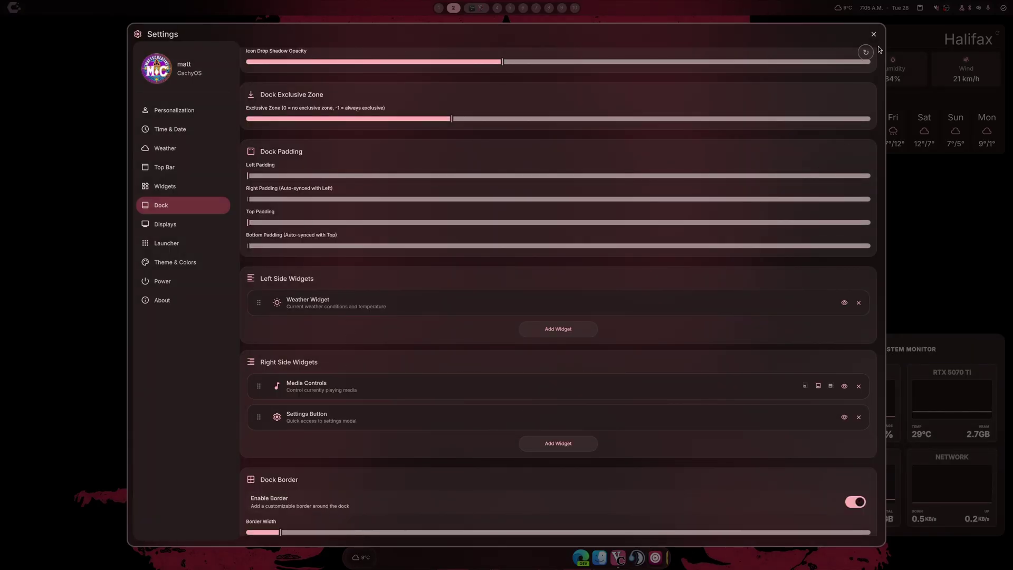
left_click(873, 33)
Restart Quickshell using the reload icon in the app launcher
left_click(14, 8)
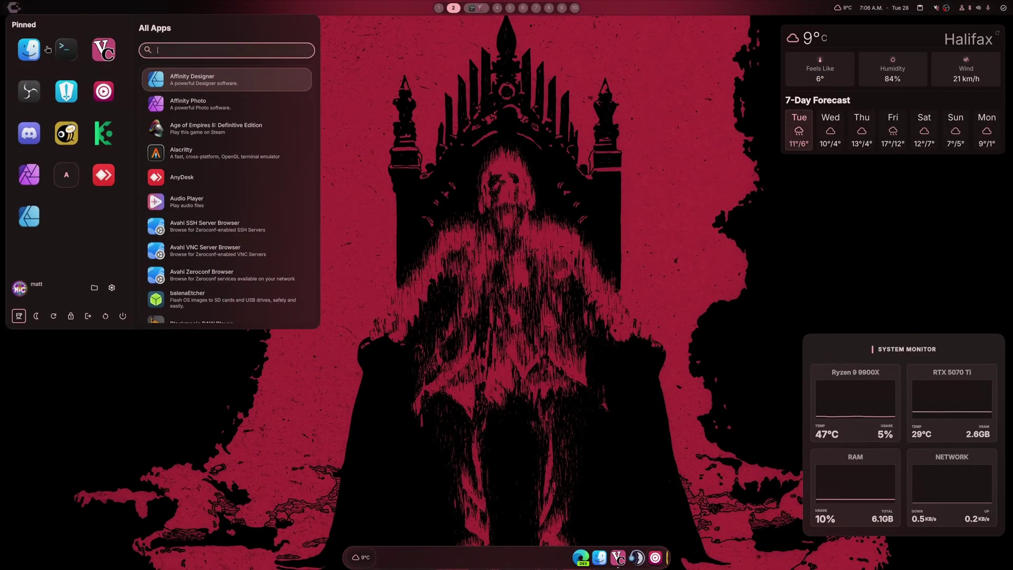
left_click(49, 325)
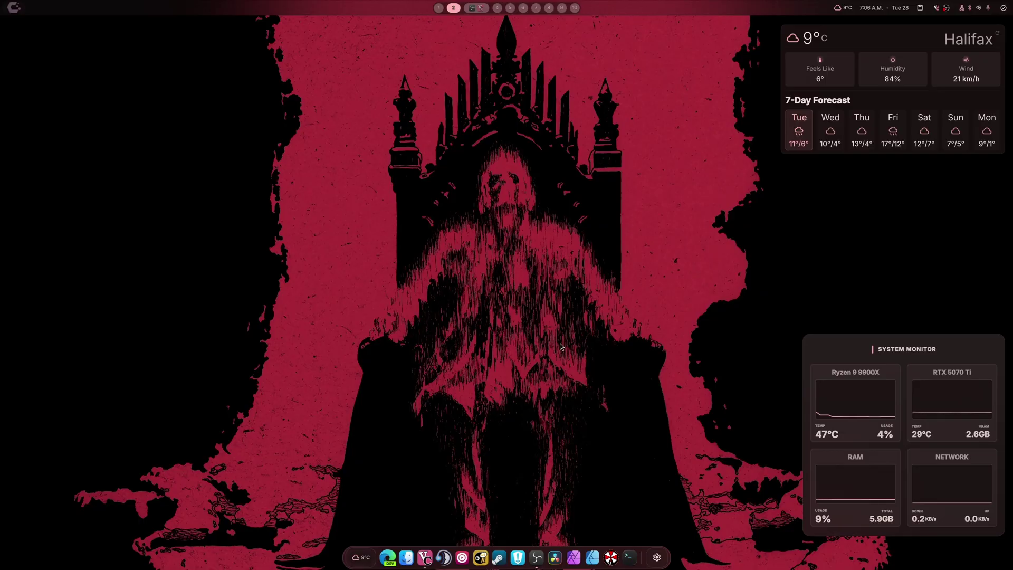
Open Settings and switch Dynamic Theming off after toggling it back and forth
left_click(657, 558)
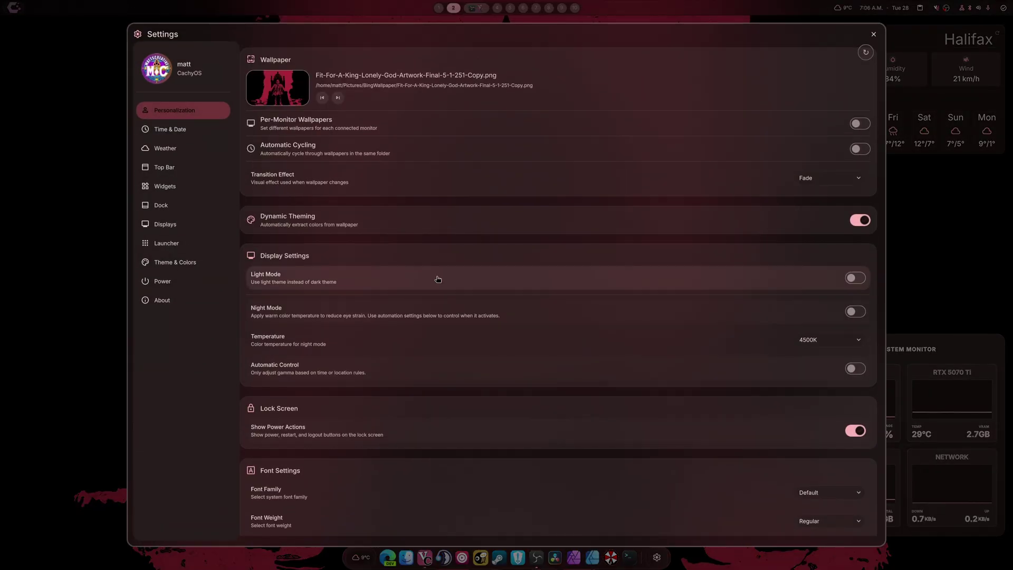
left_click(861, 220)
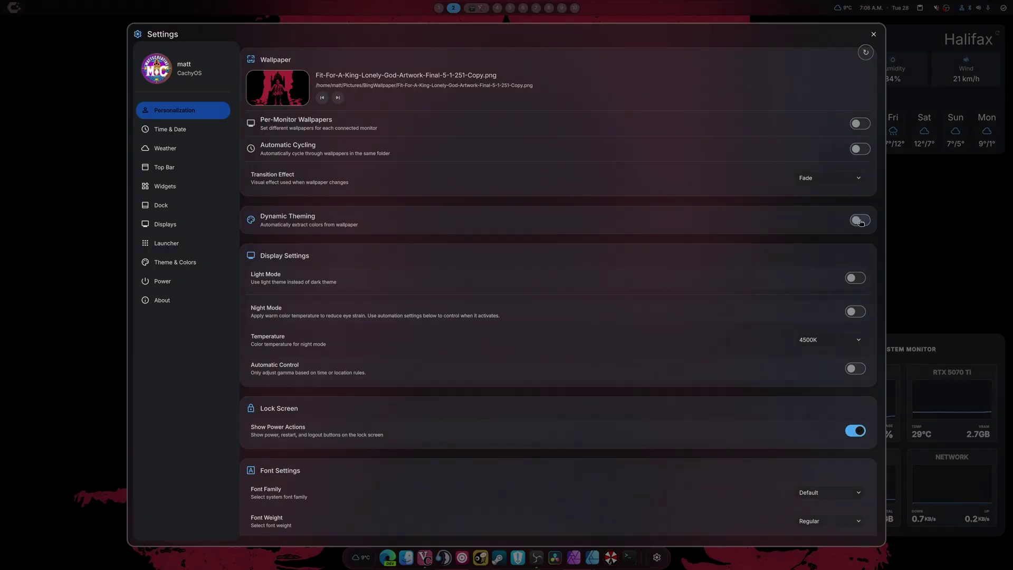
left_click(861, 221)
left_click(862, 221)
left_click(861, 221)
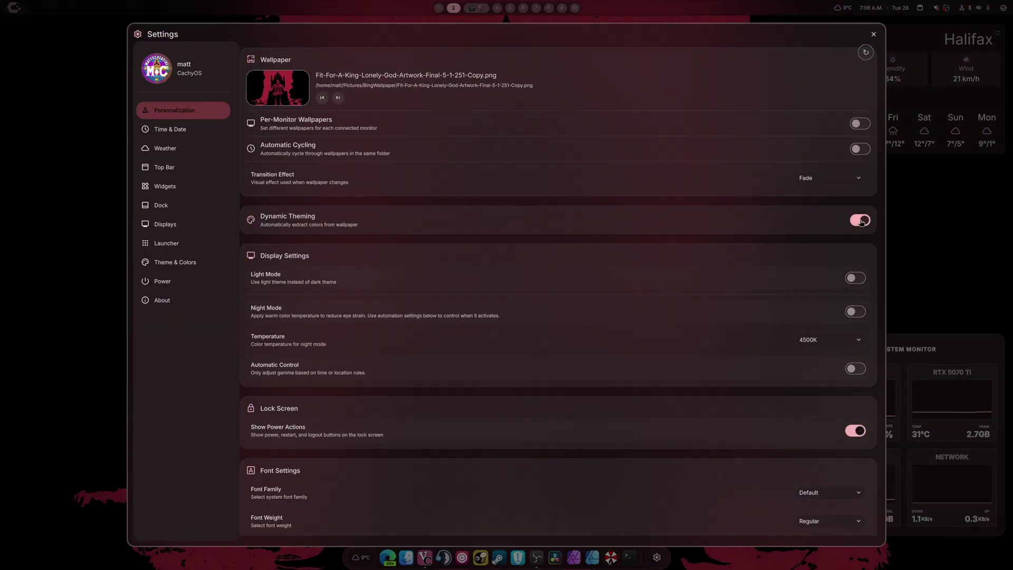
left_click(861, 222)
left_click(861, 222)
left_click(861, 222)
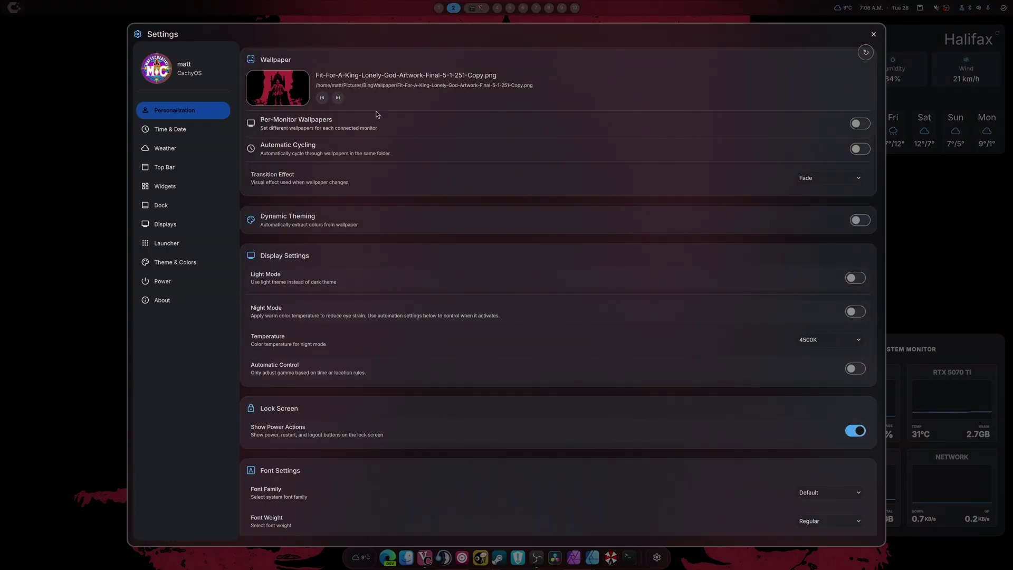
Set nightmare-before-christmas-jack-skellington-desktop-wallpaper.jpg as the wallpaper and close Settings
left_click(268, 89)
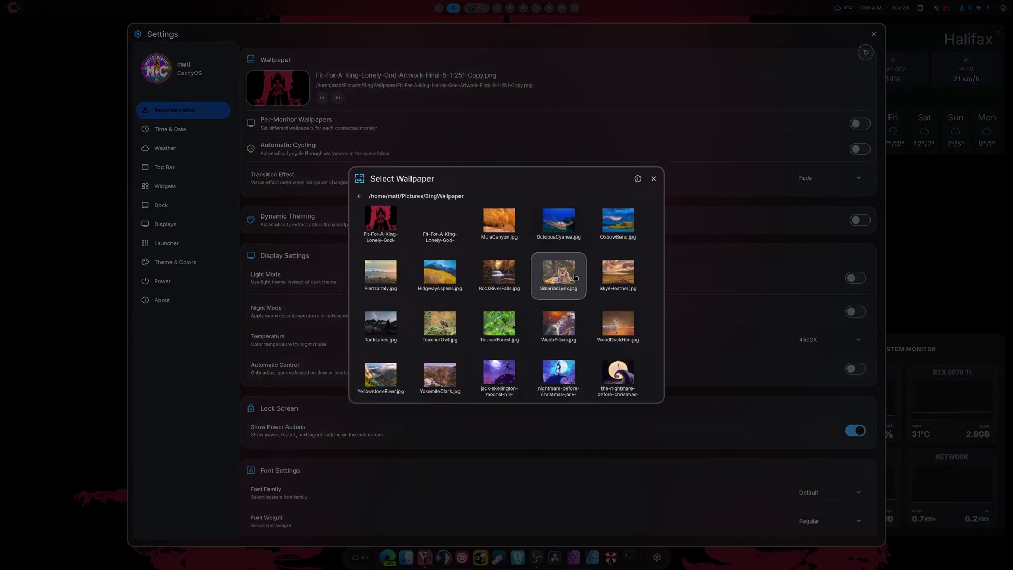
left_click(499, 370)
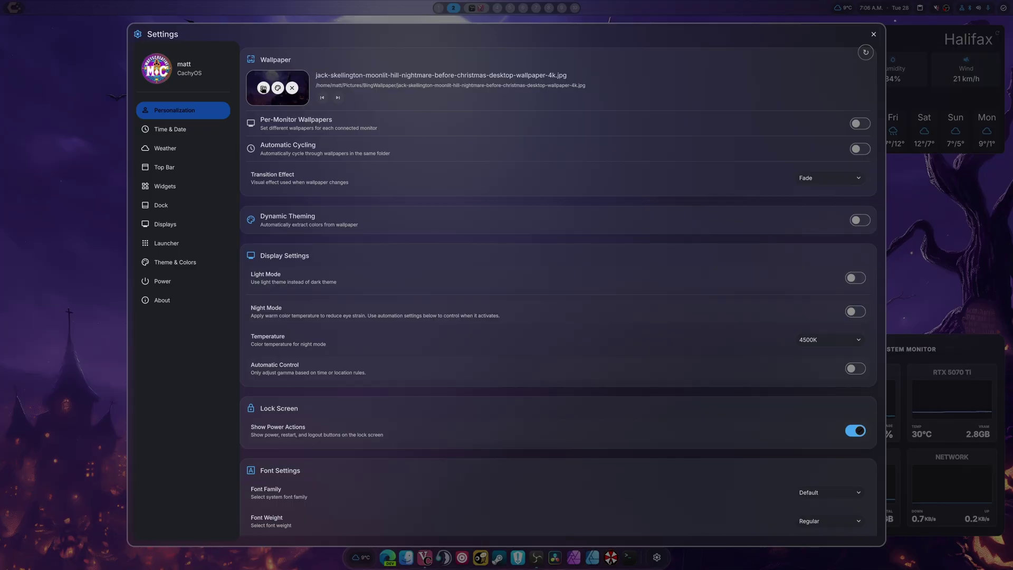
left_click(268, 89)
left_click(559, 368)
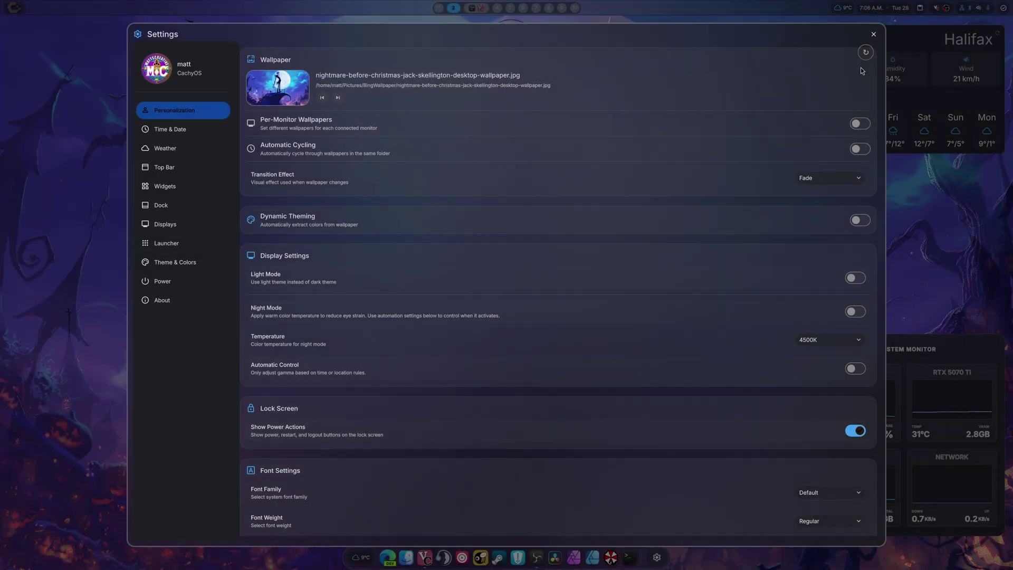
left_click(873, 33)
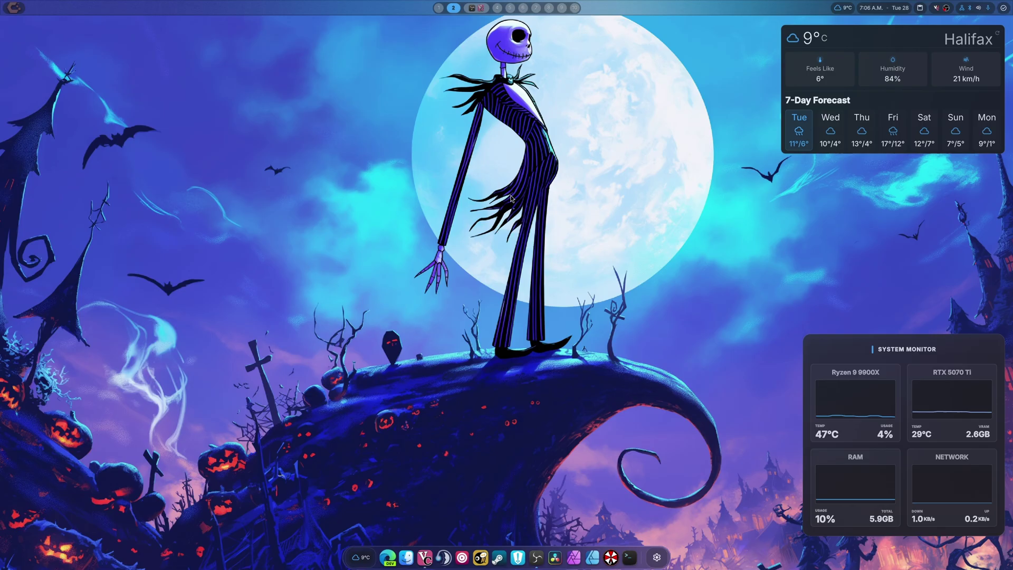
Choose the jack-skellington-moonlit-hill 4k wallpaper, enable Dynamic Theming, then close and reopen Settings
left_click(657, 557)
left_click(266, 92)
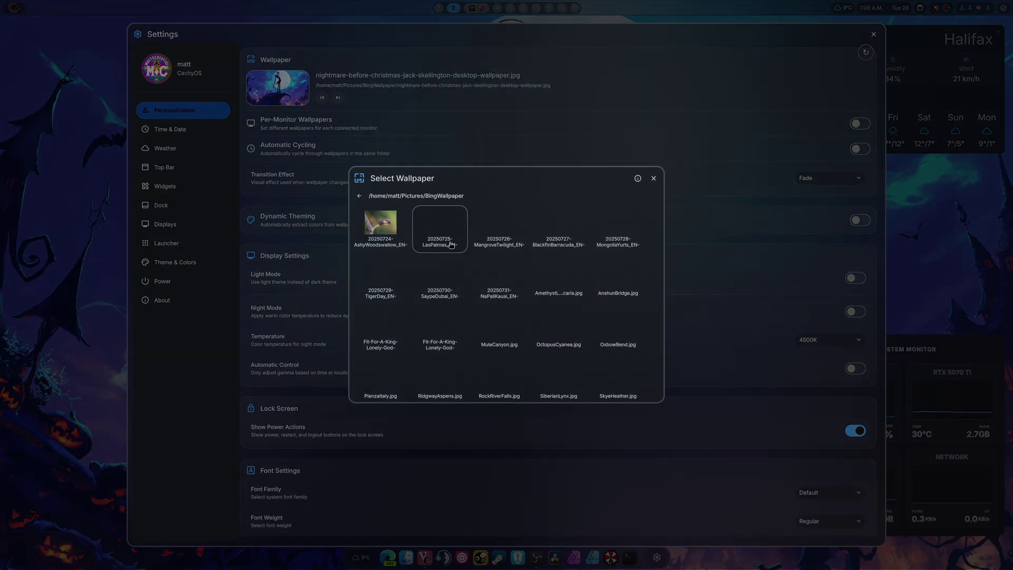
scroll(509, 322, "down", 3)
left_click(507, 383)
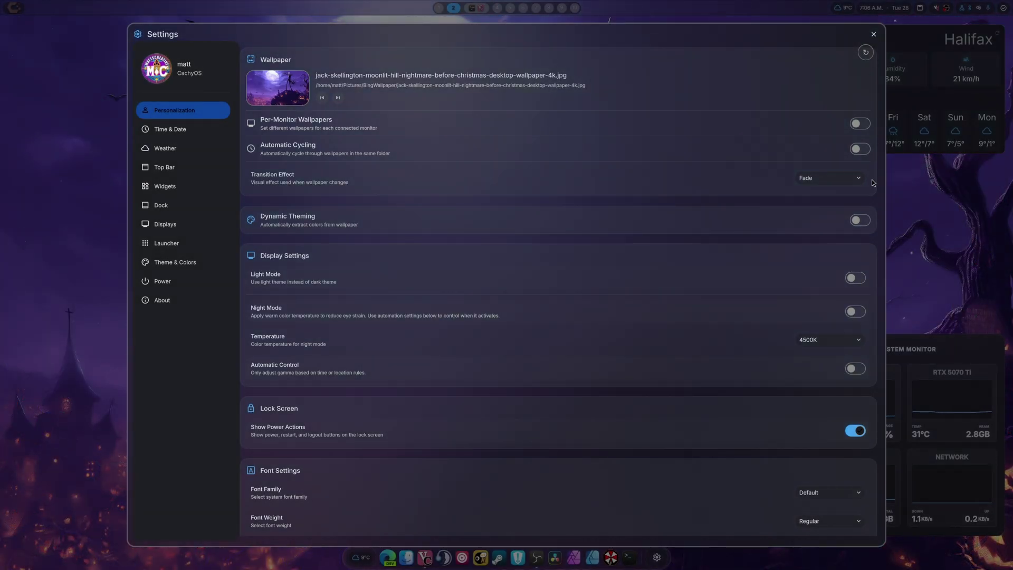
left_click(862, 220)
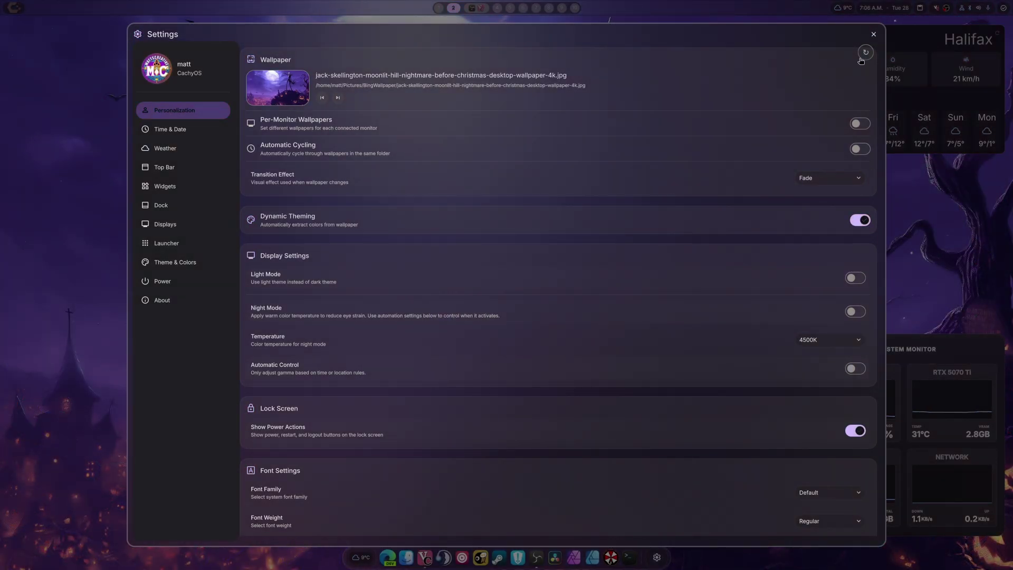
left_click(874, 34)
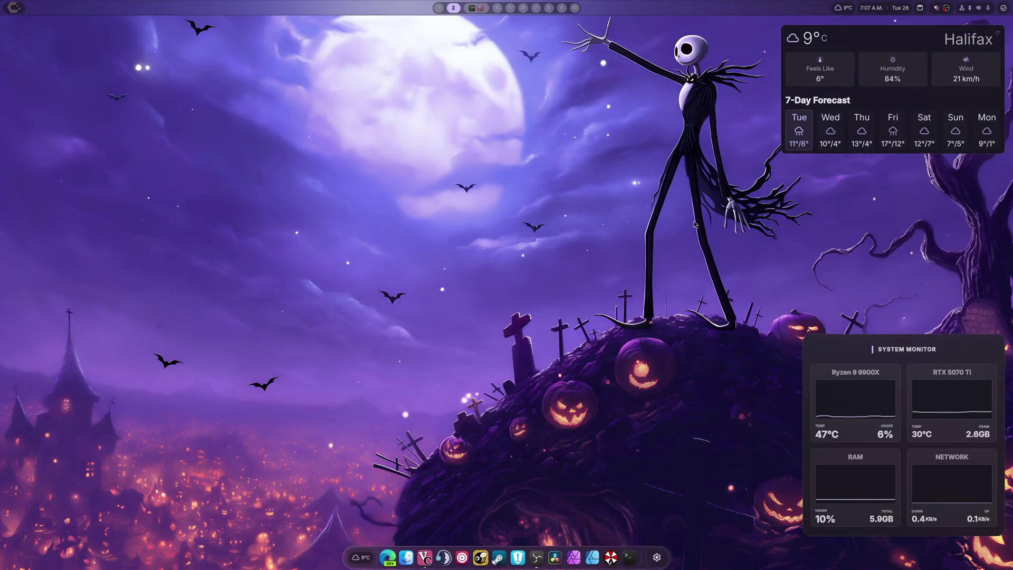
left_click(657, 557)
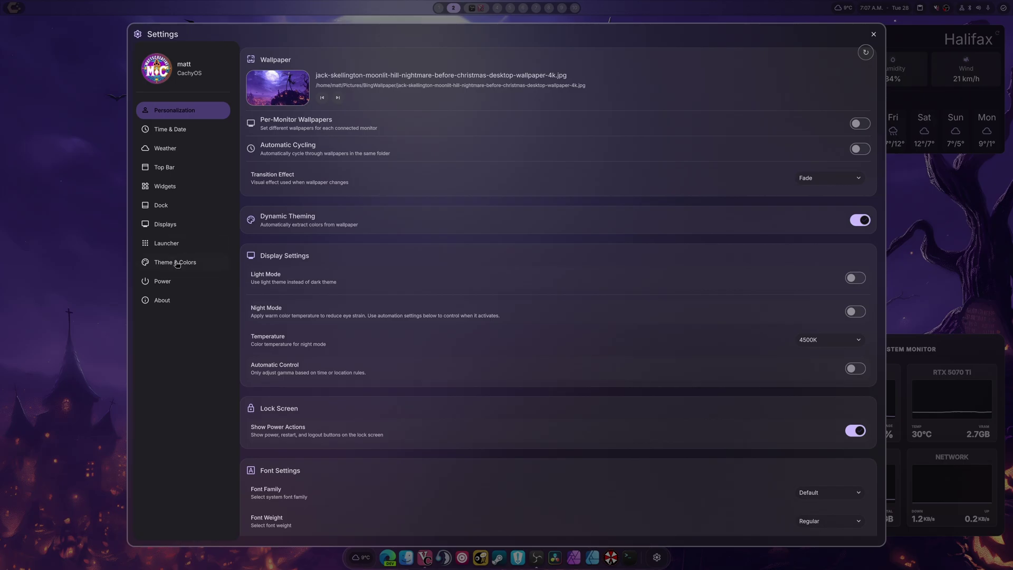
On the Launcher page, raise red, lower green and adjust blue for an orange logo, then close
left_click(164, 243)
mouse_move(409, 262)
left_mouse_down()
mouse_move(451, 263)
mouse_move(419, 264)
left_mouse_up()
mouse_move(498, 264)
left_mouse_down()
mouse_move(618, 263)
mouse_move(493, 275)
mouse_move(519, 265)
mouse_move(500, 265)
left_mouse_up()
left_click_drag(711, 264, 635, 279)
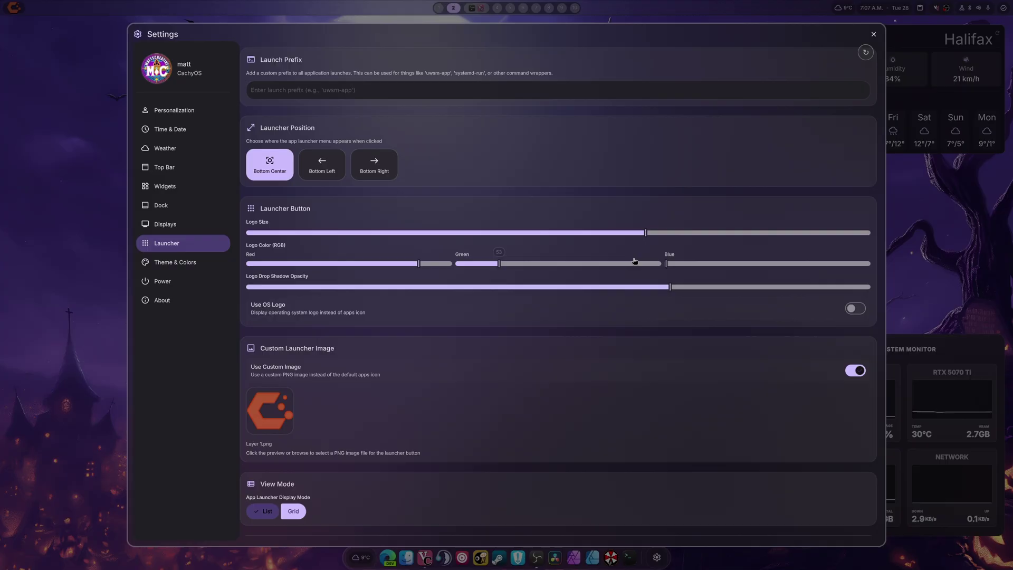
left_click(873, 34)
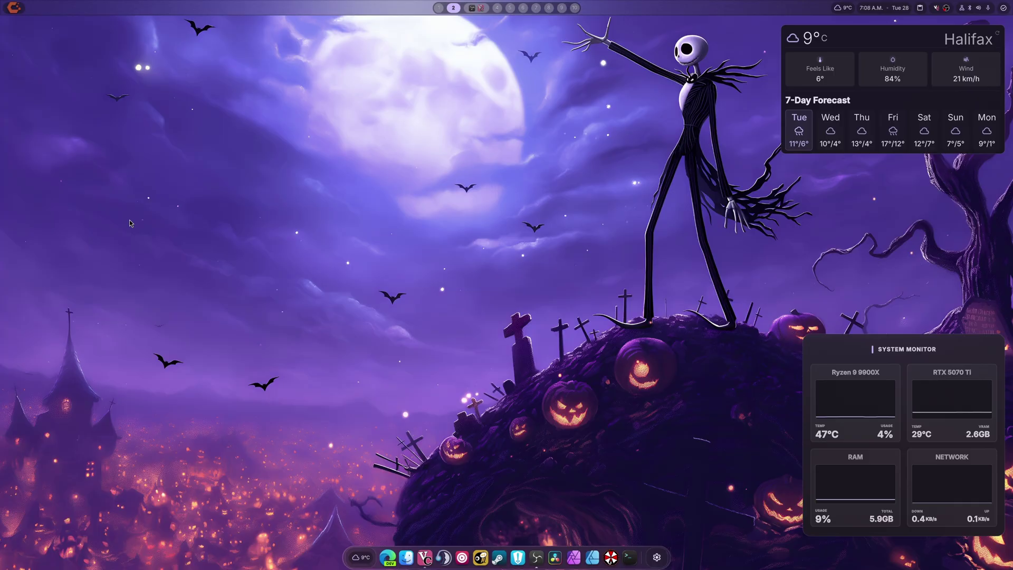
Switch between workspaces 3 and 2 with Super shortcuts, ending on workspace 2
key("super+3")
key("super+2")
key("super+3")
key("super+2")
Browse the shell's wallpaper picker from Settings without choosing a new wallpaper
left_click(657, 557)
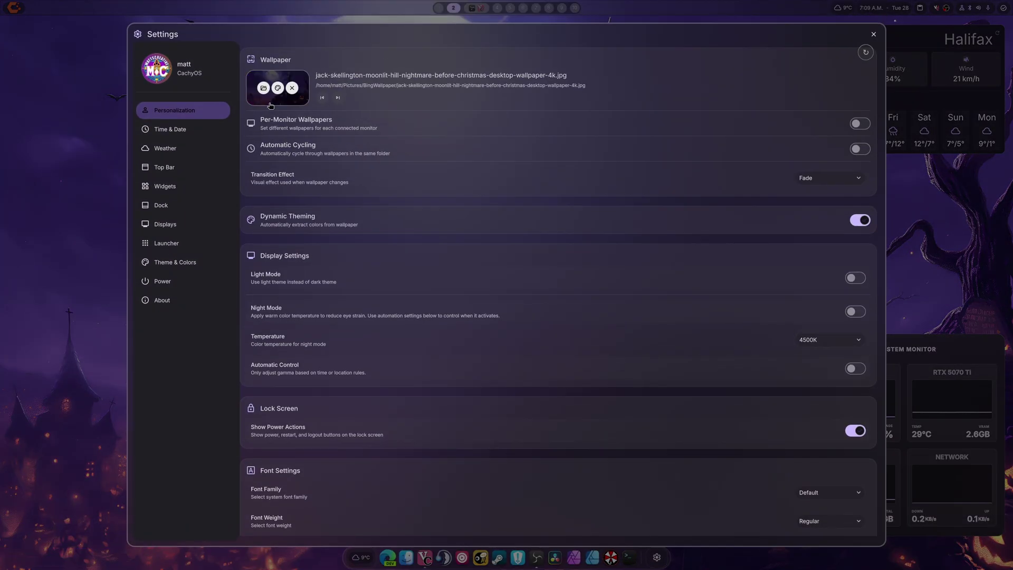
left_click(263, 88)
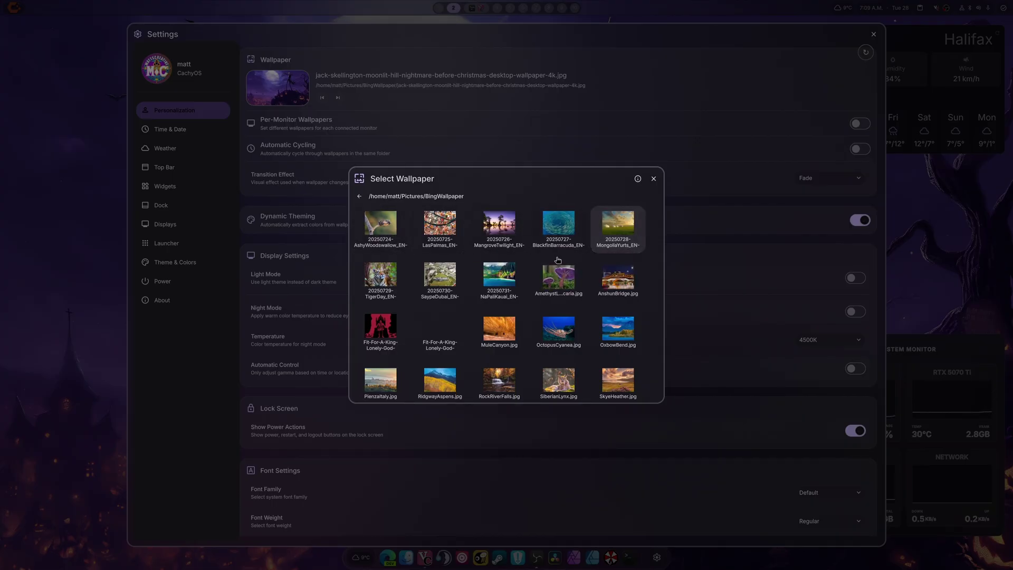
scroll(433, 339, "down", 2)
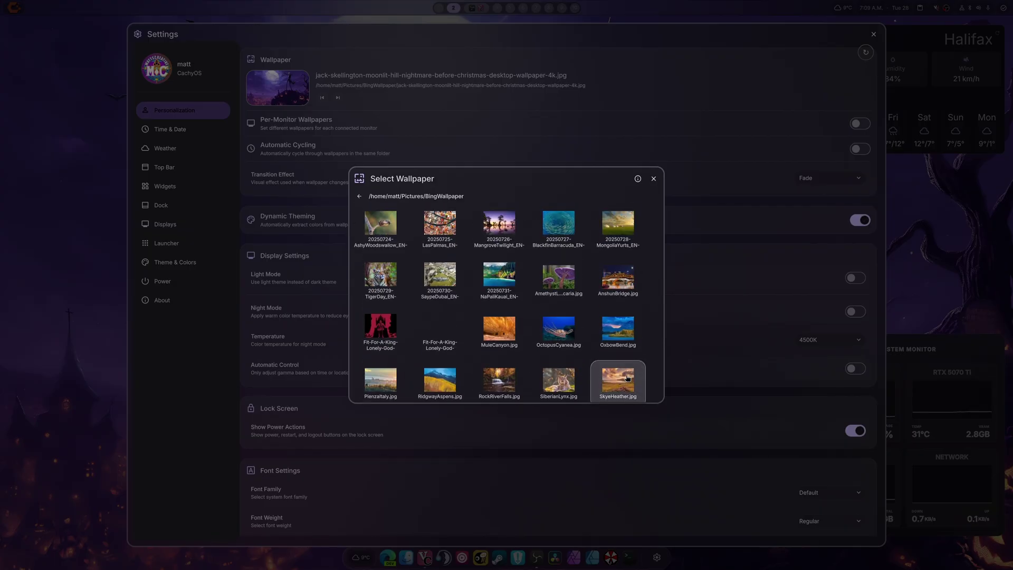
Leave the Jack Skellington wallpaper unchanged, exit Settings and switch to workspace 3
left_click(654, 178)
left_click(873, 34)
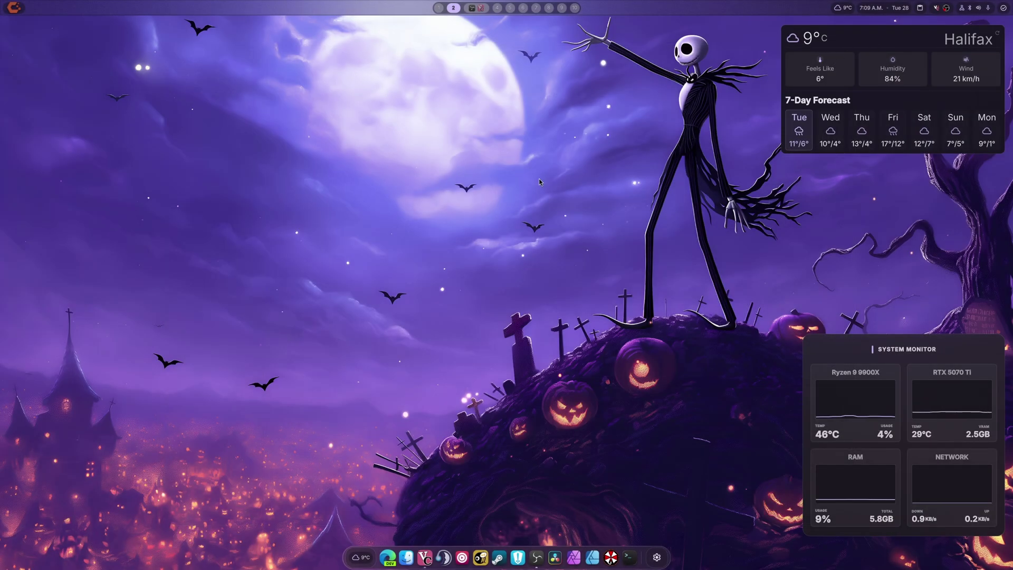
key("super+3")
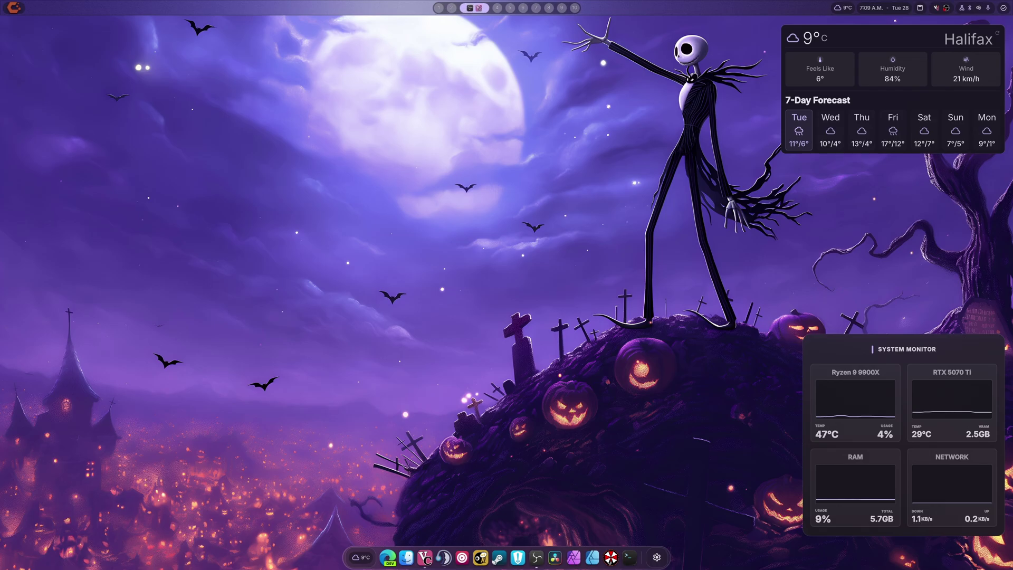